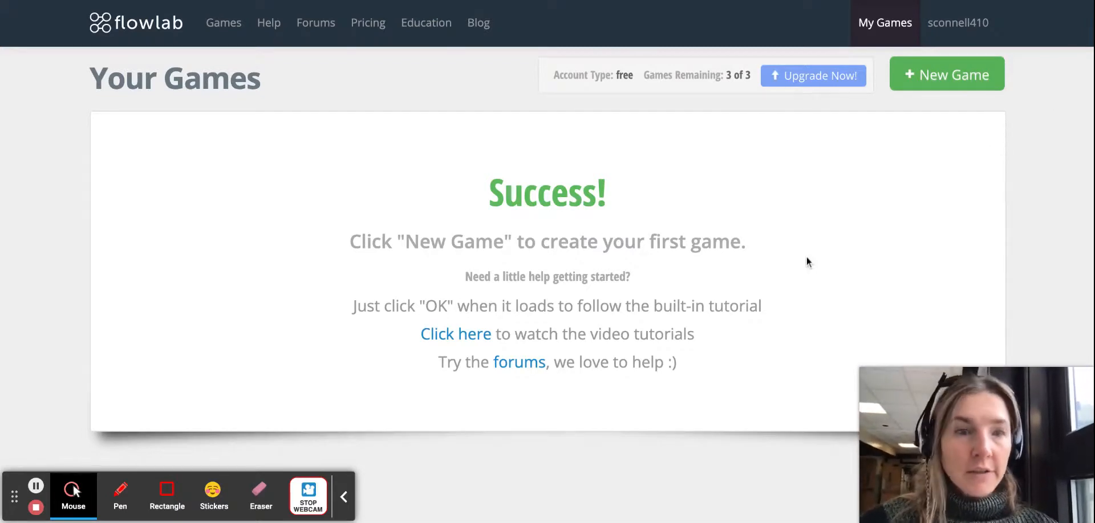
Create a new game, dismiss the update notes and start from the Empty Project
click(956, 81)
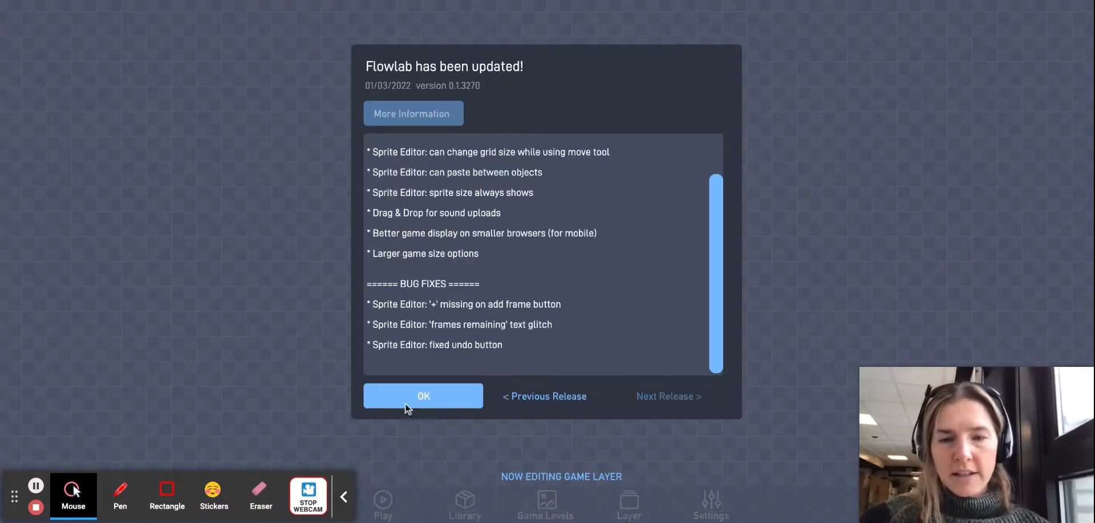
click(406, 399)
click(479, 267)
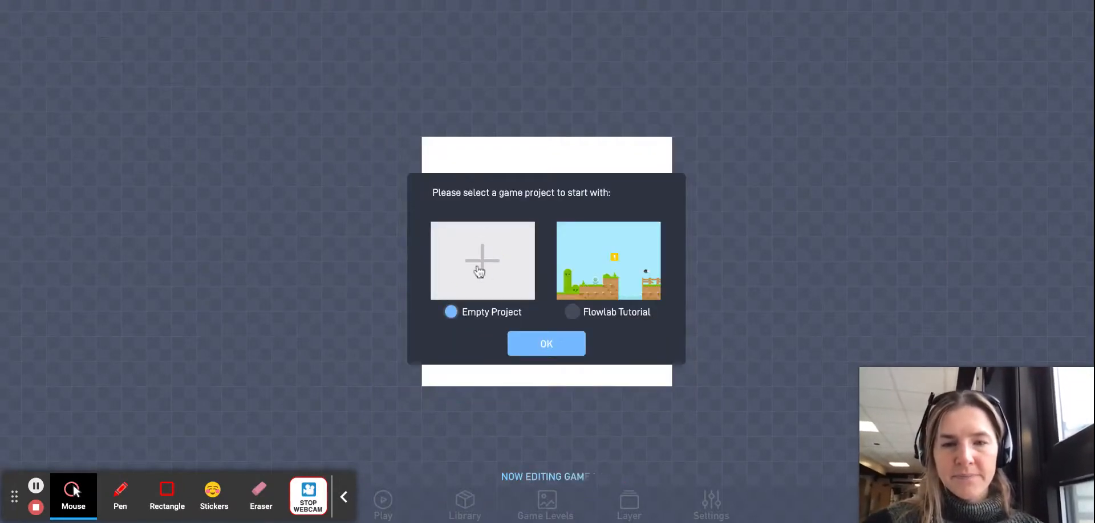
click(550, 347)
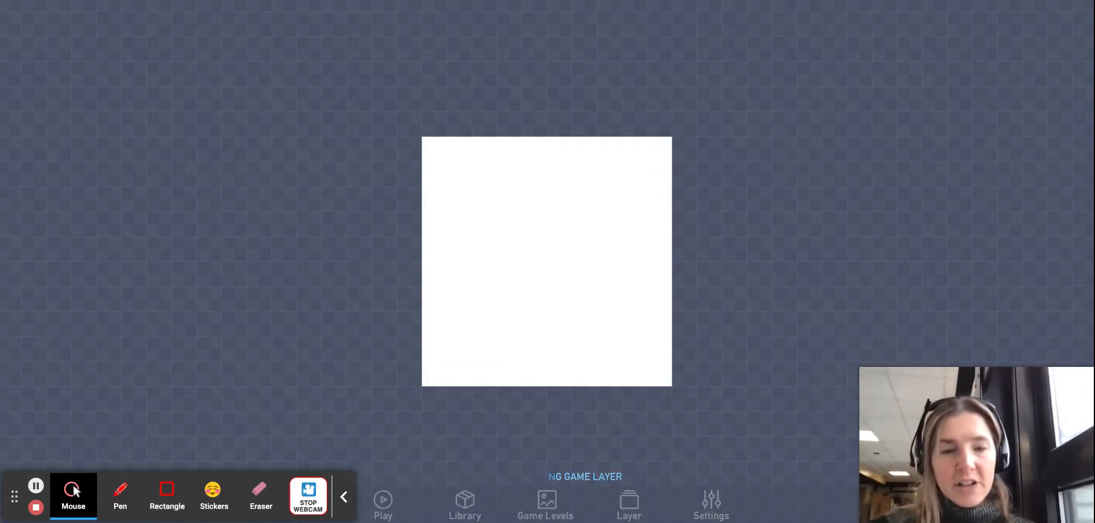
Name the game FIGHT 4 PHONES and set its width to 36 and height to 21
click(712, 512)
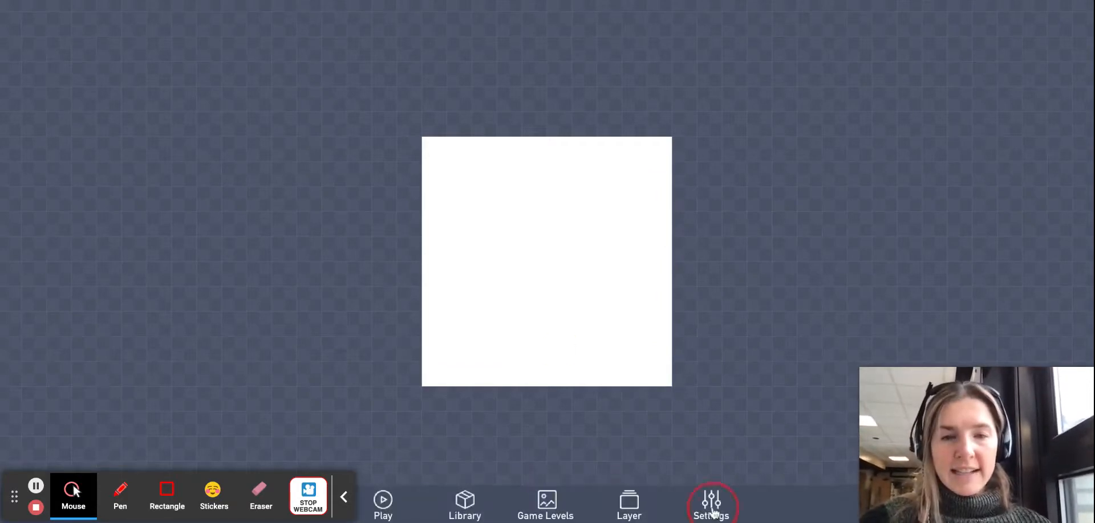
click(744, 247)
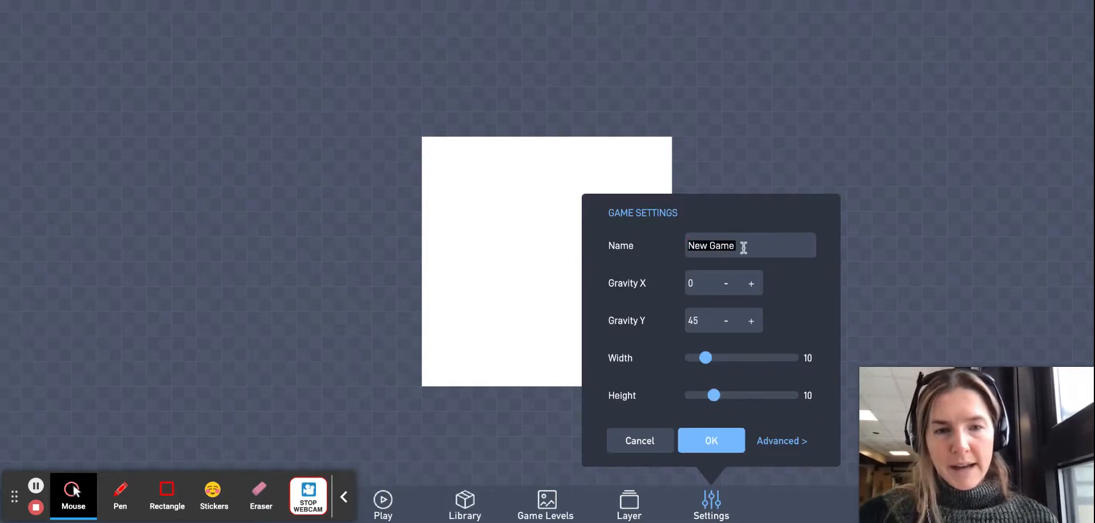
text(Fl)
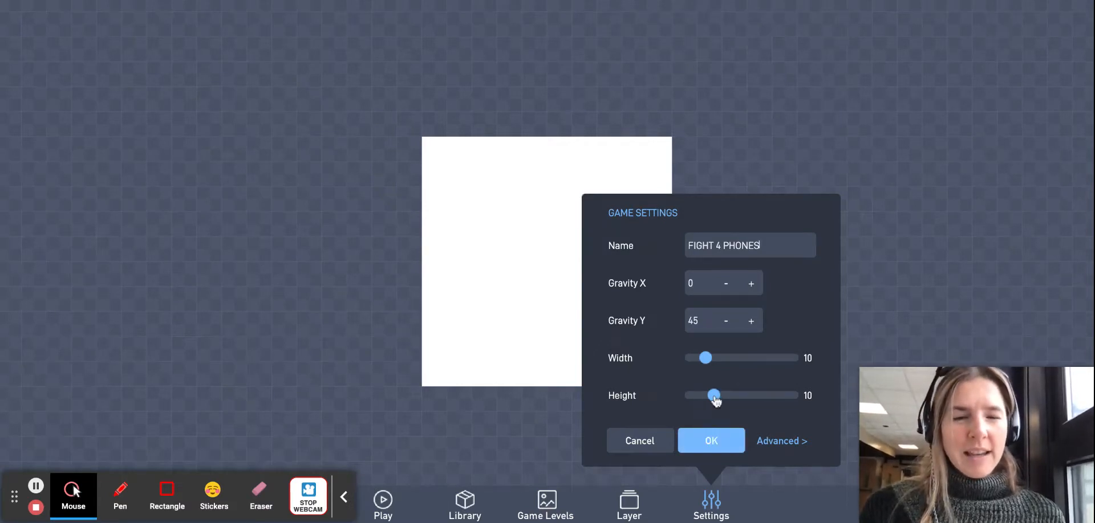
drag(705, 364, 768, 358)
drag(714, 395, 756, 395)
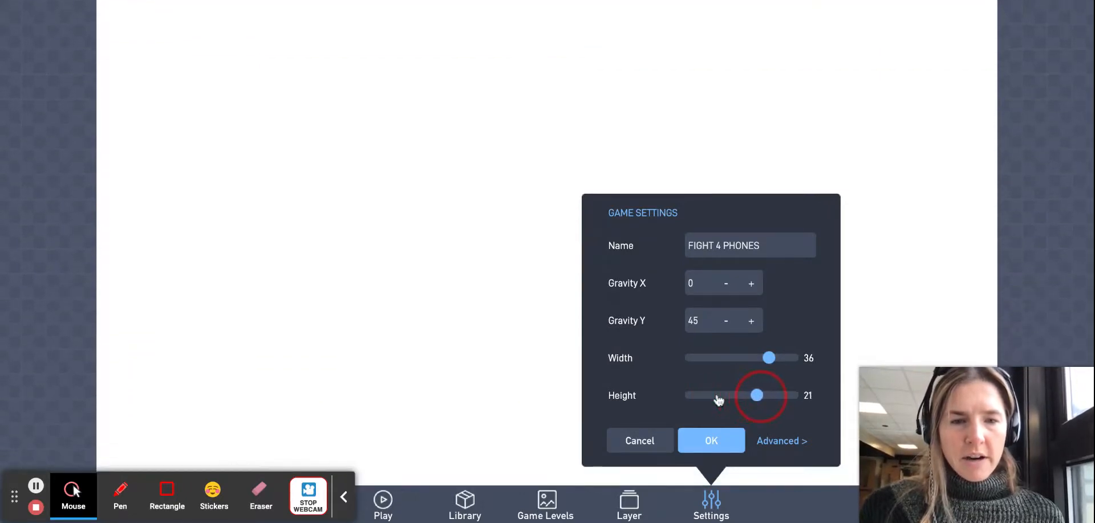
click(698, 453)
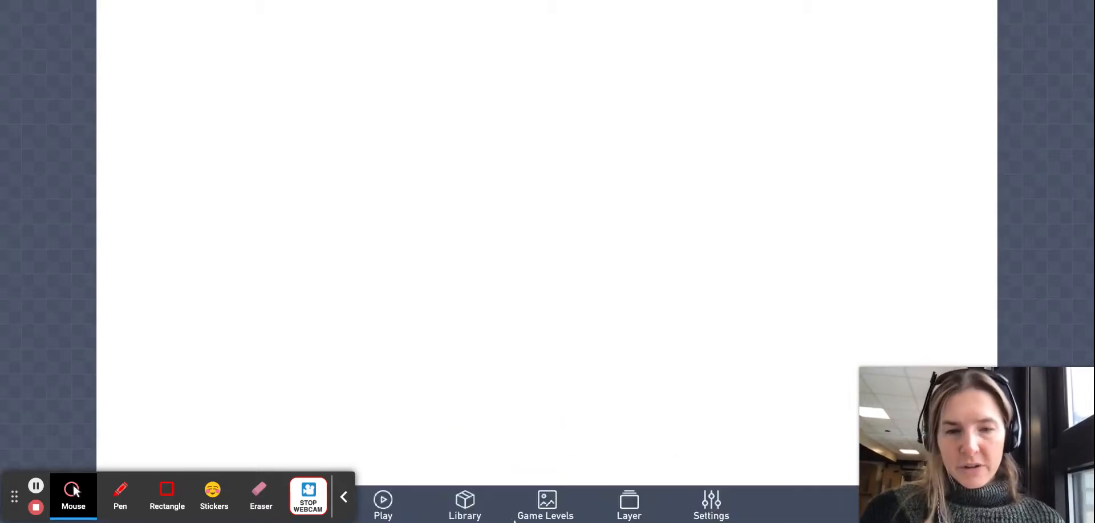
Set the background colour of Level 1 to bright green
click(548, 508)
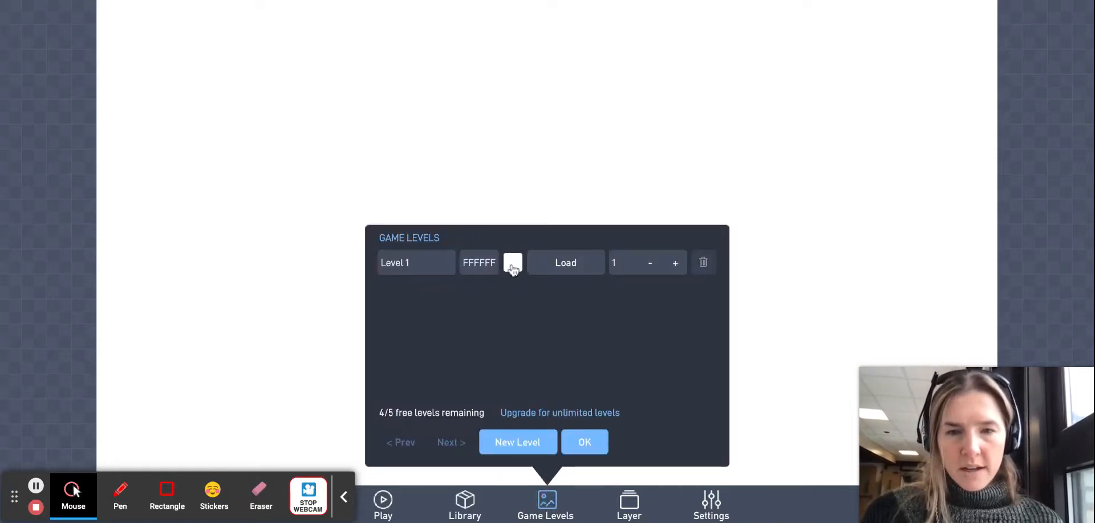
click(513, 267)
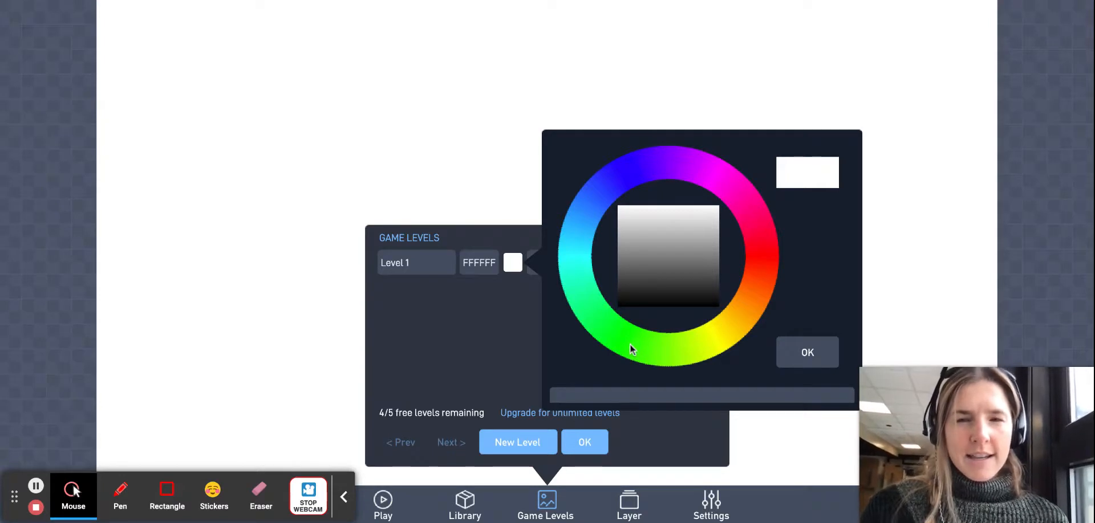
click(613, 322)
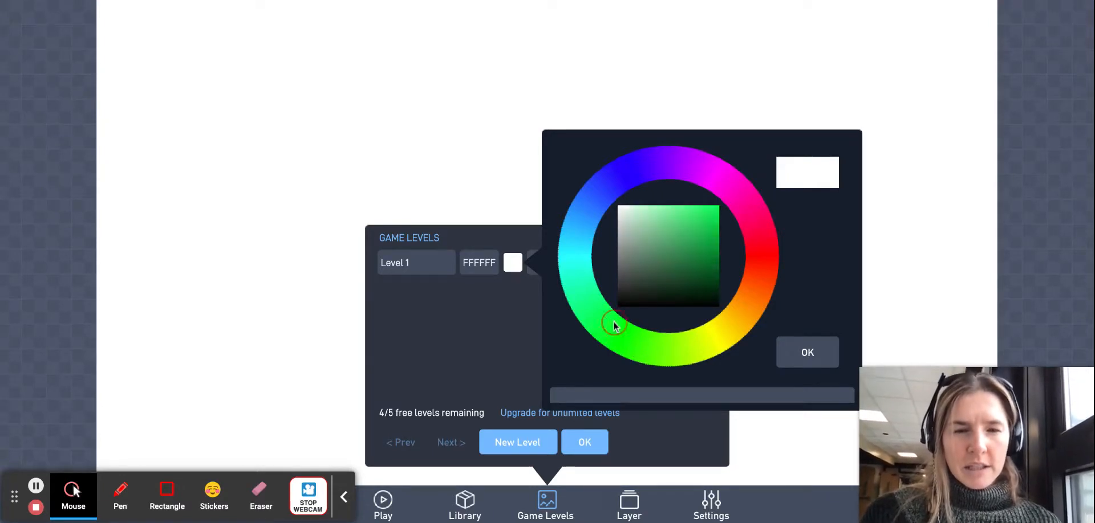
click(696, 221)
click(713, 217)
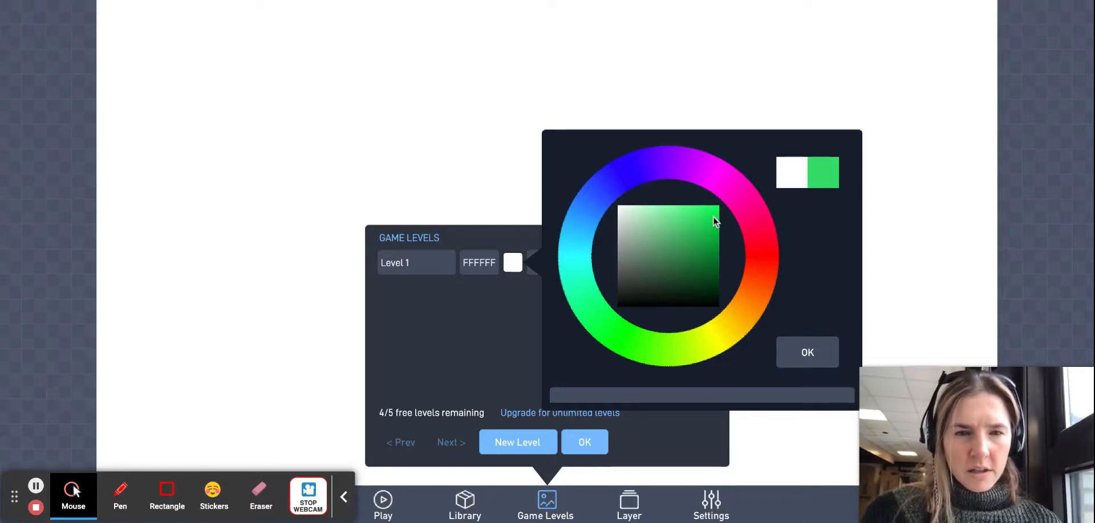
click(822, 354)
click(585, 445)
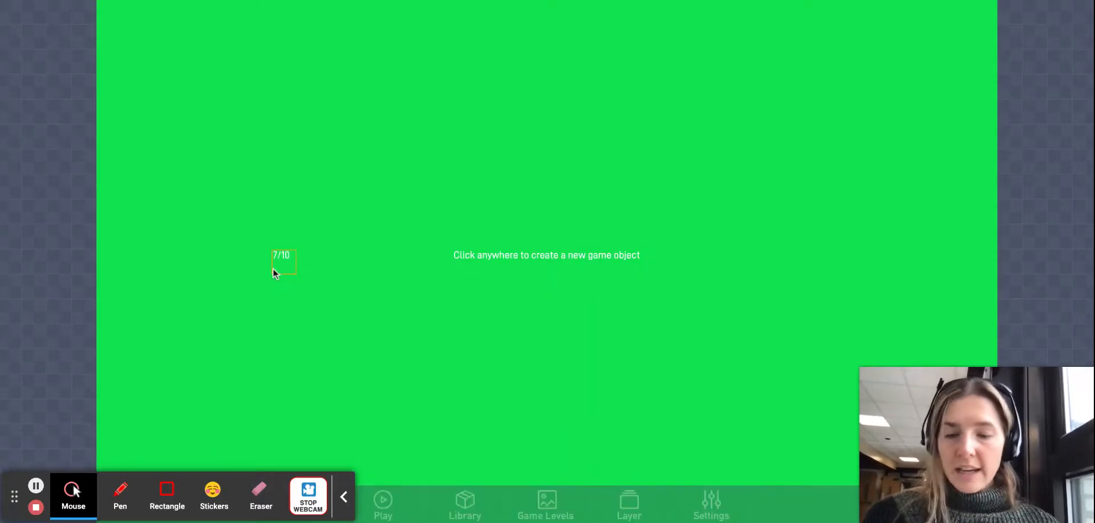
Create a new game object at grid cell 7/10 and open its sprite for editing
click(273, 268)
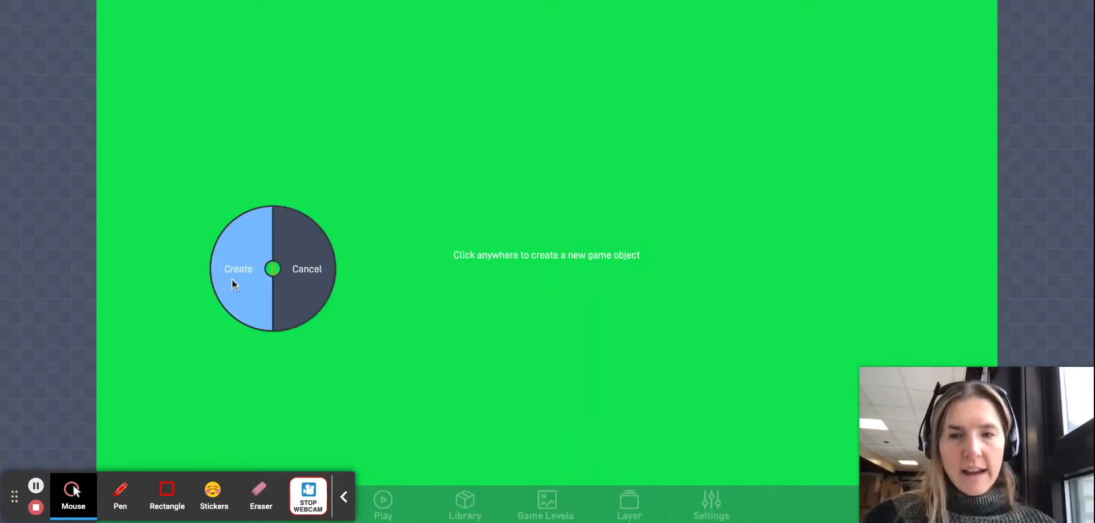
click(233, 283)
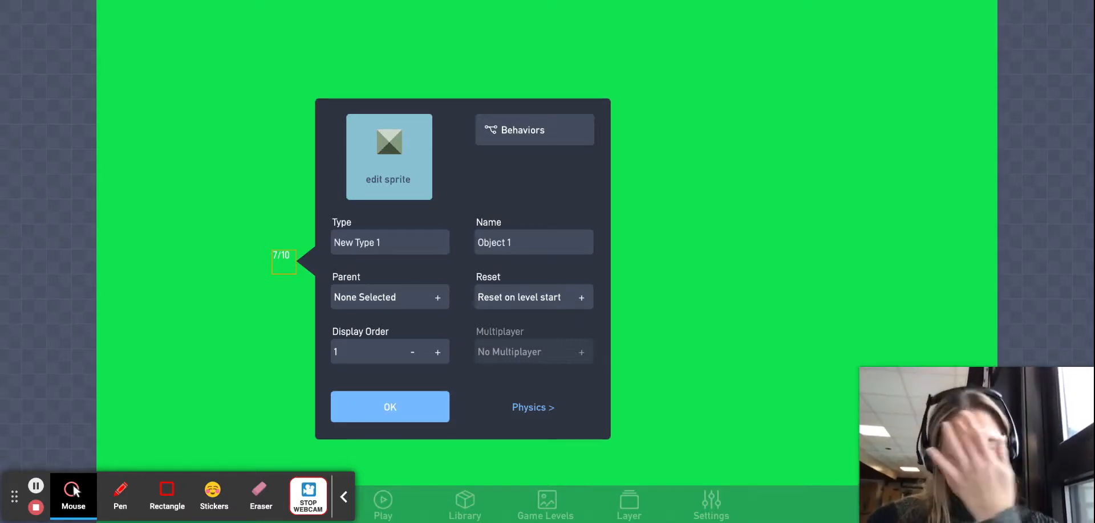
click(397, 165)
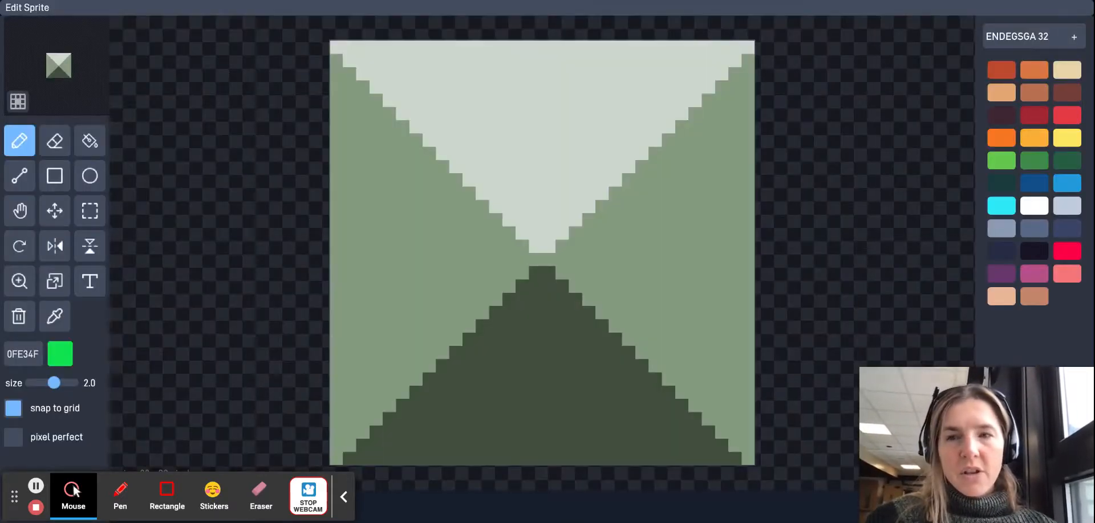
scroll(859, 355, up, 2)
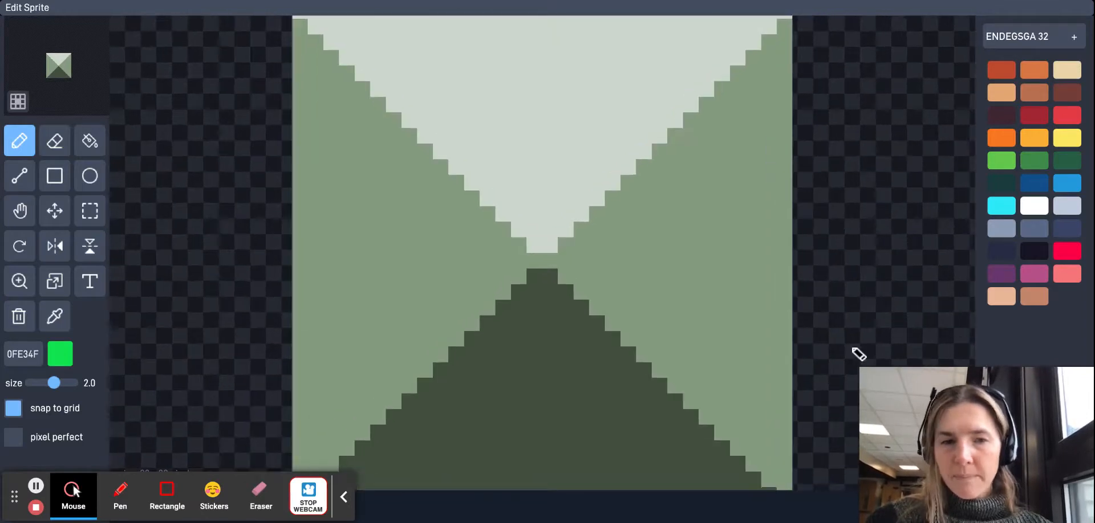
scroll(858, 355, down, 3)
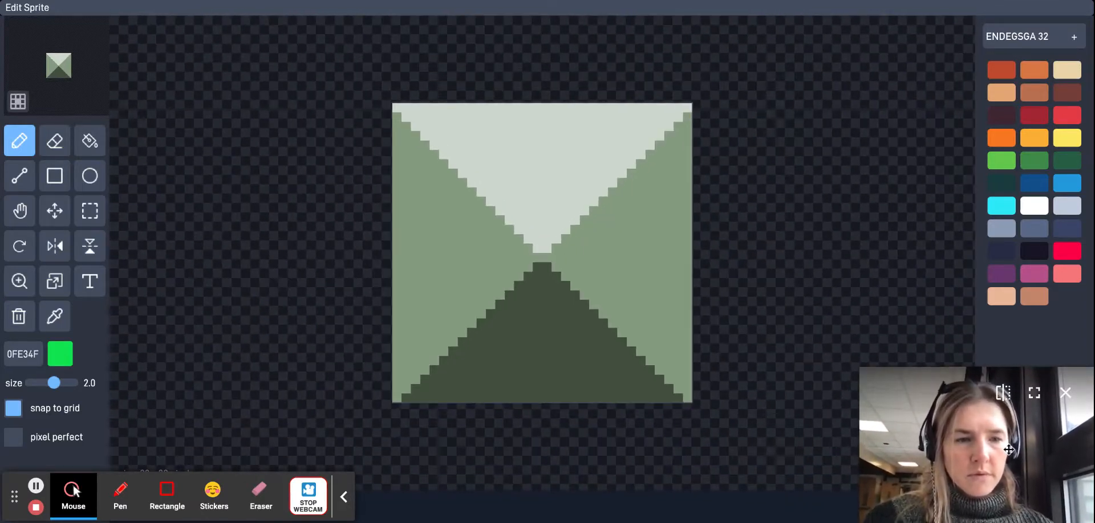
drag(1011, 454, 886, 203)
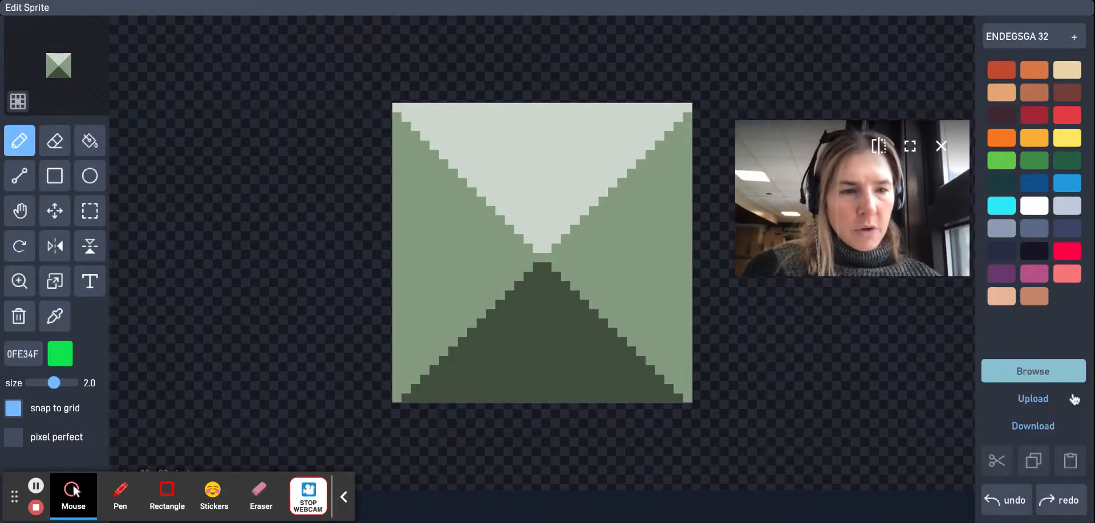
Browse the ready-made sprite categories and open the pixel-blocks collection
click(1031, 371)
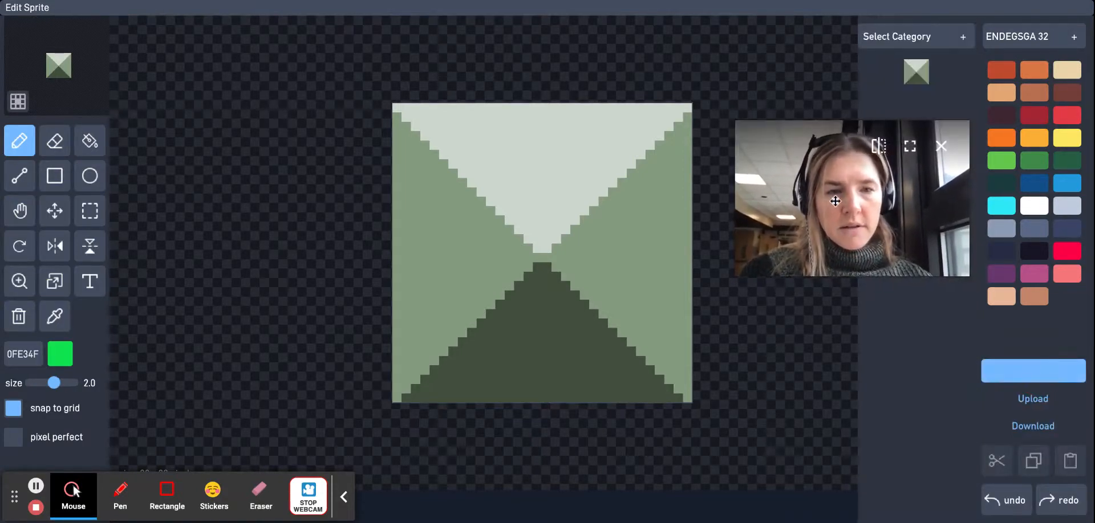
drag(833, 199, 127, 237)
click(923, 39)
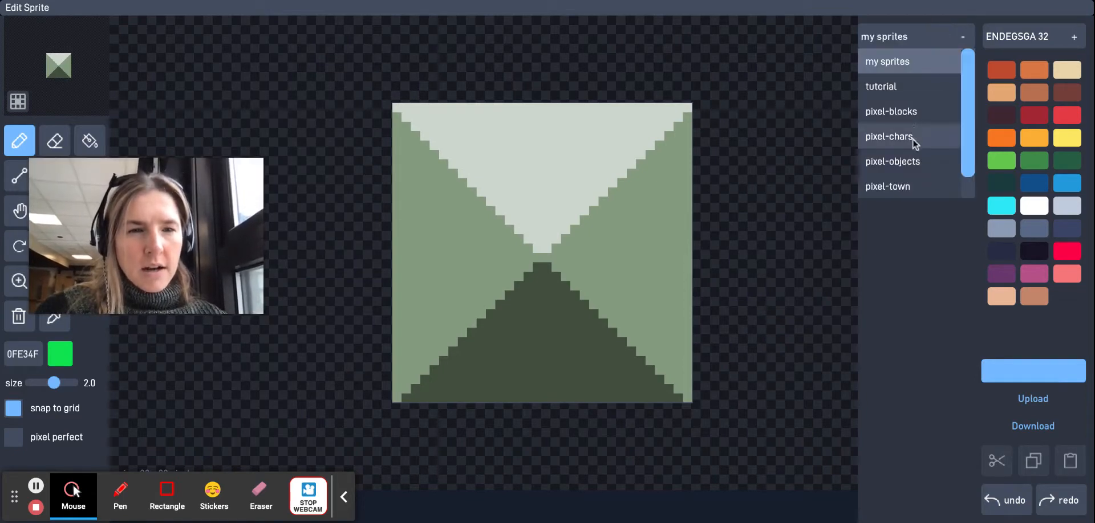
scroll(955, 193, down, 1)
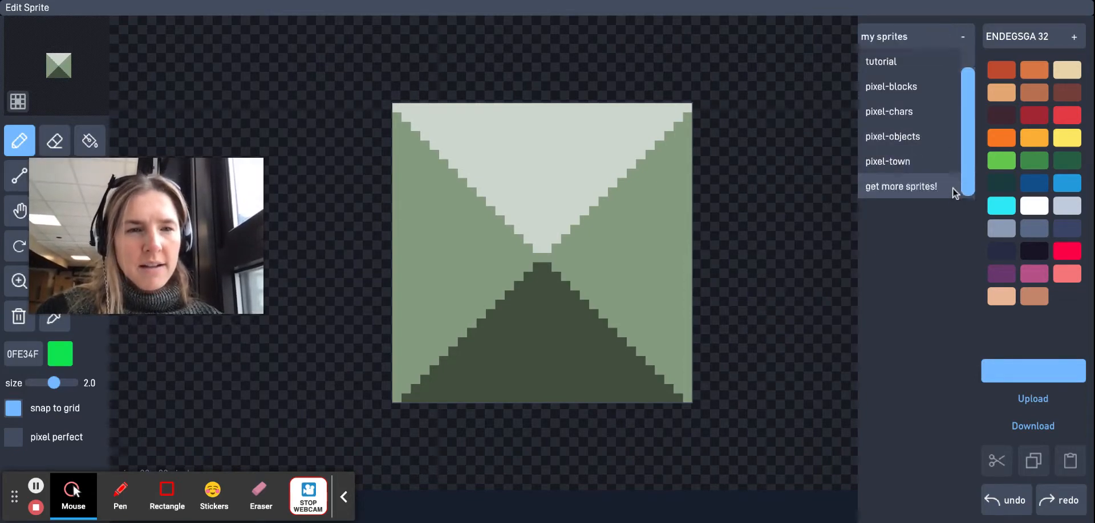
scroll(953, 188, down, 3)
scroll(953, 188, up, 1)
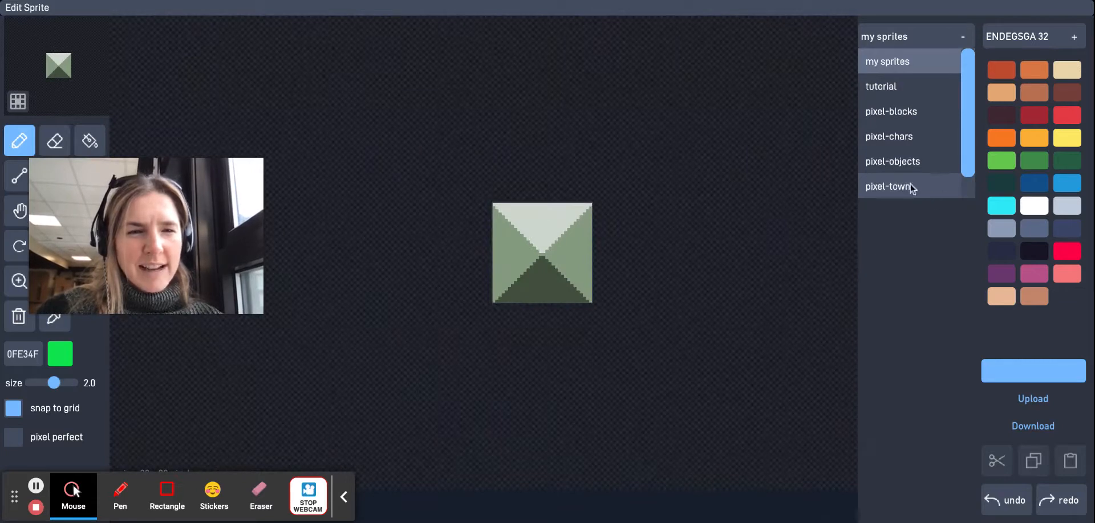
scroll(913, 187, up, 5)
scroll(913, 187, down, 8)
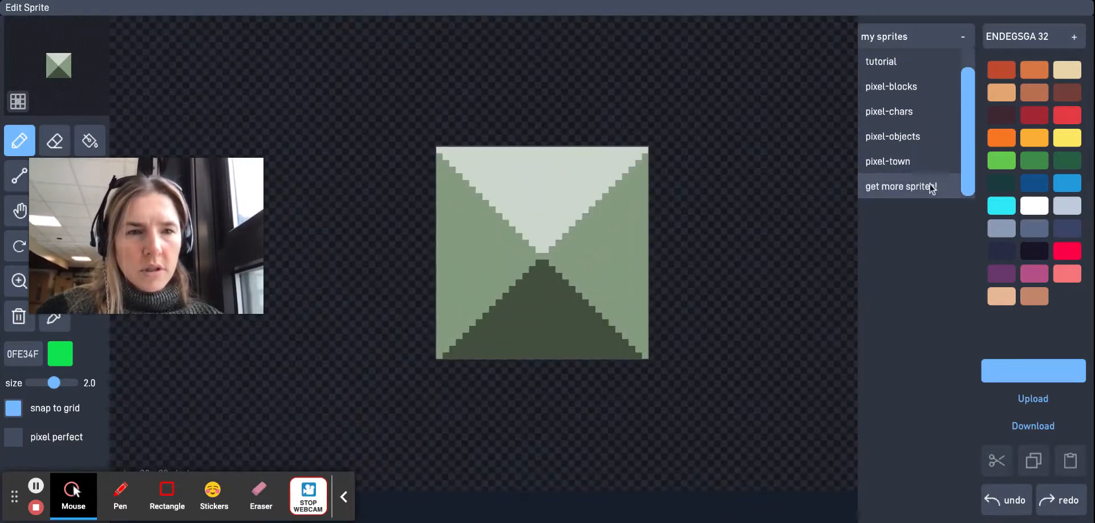
click(914, 88)
scroll(915, 101, up, 3)
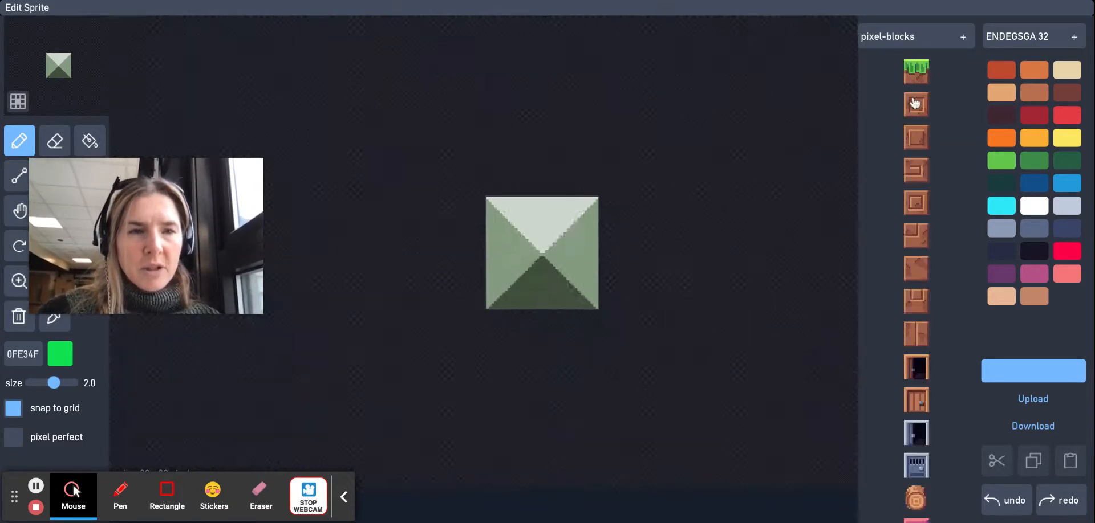
Try the grass-topped dirt block, and load the dark green foliage block with the brown trunk base in its place
click(918, 68)
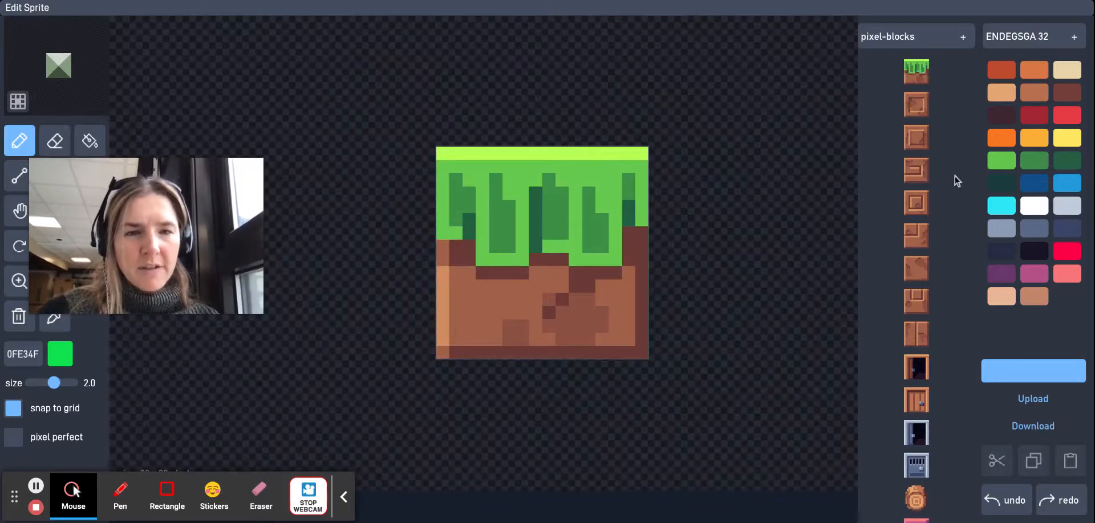
scroll(932, 489, down, 4)
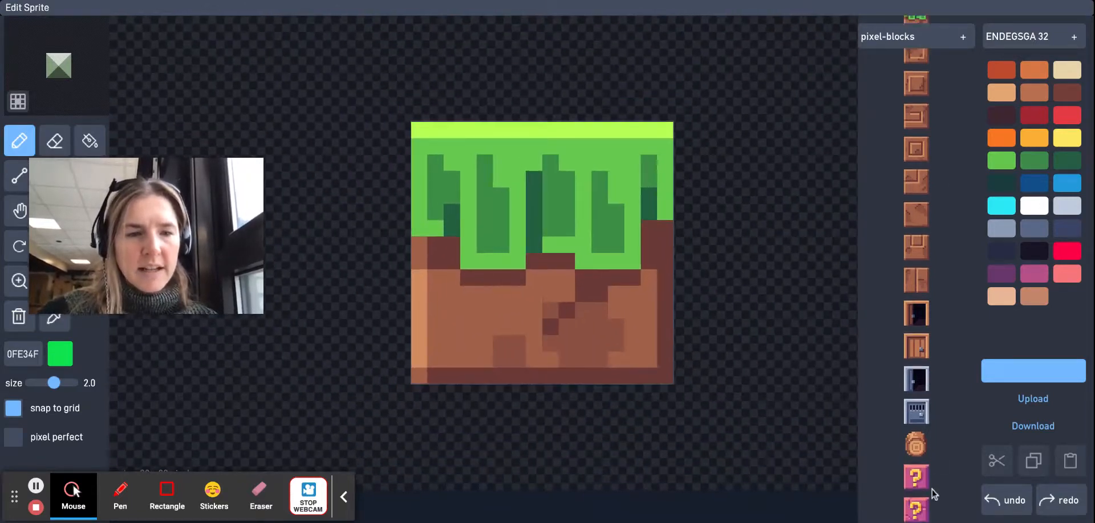
scroll(932, 491, down, 8)
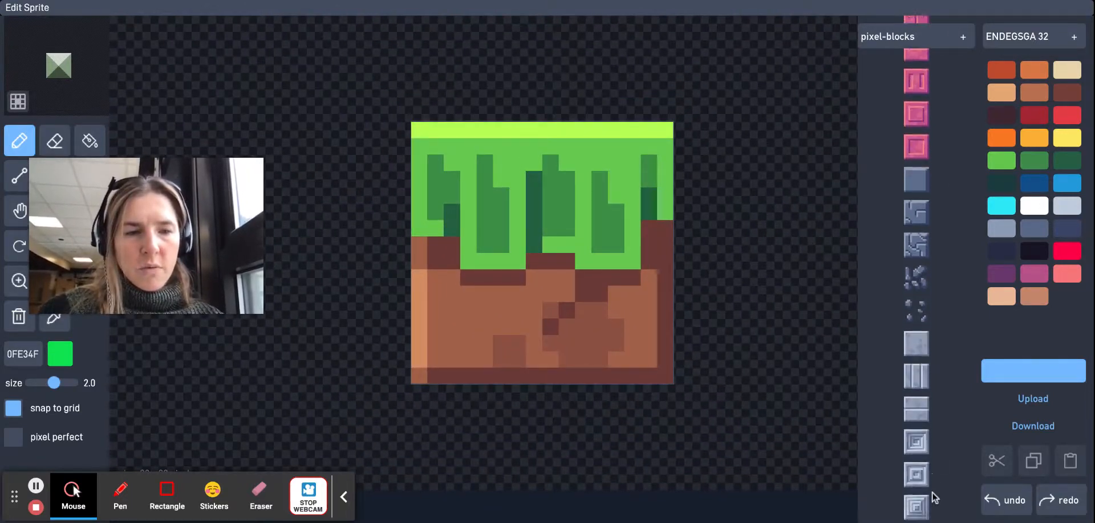
scroll(917, 268, down, 6)
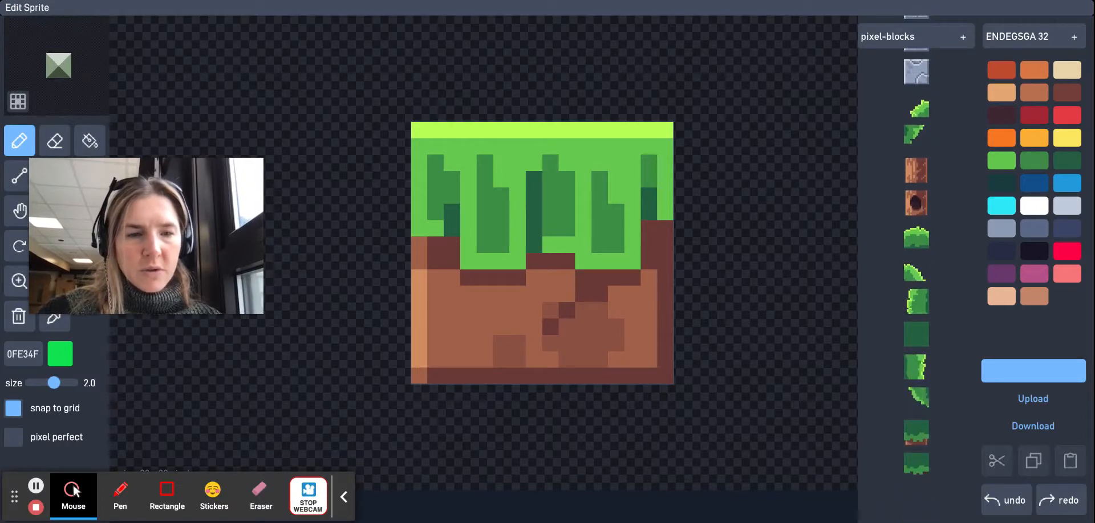
click(921, 437)
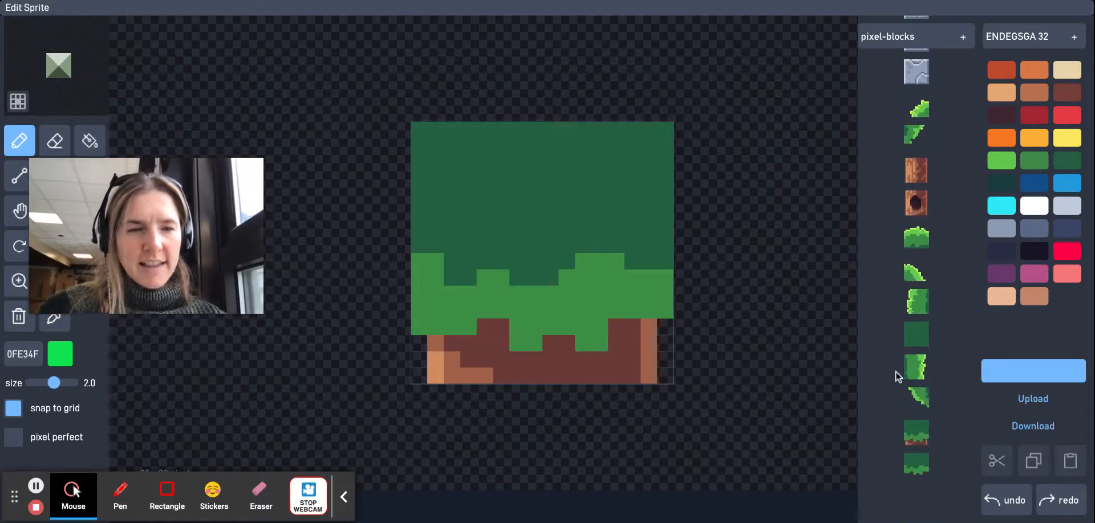
Paint a short row of light green (63C74D) pixels on the foliage edge, then save the sprite and close the object's properties
click(1001, 162)
click(520, 279)
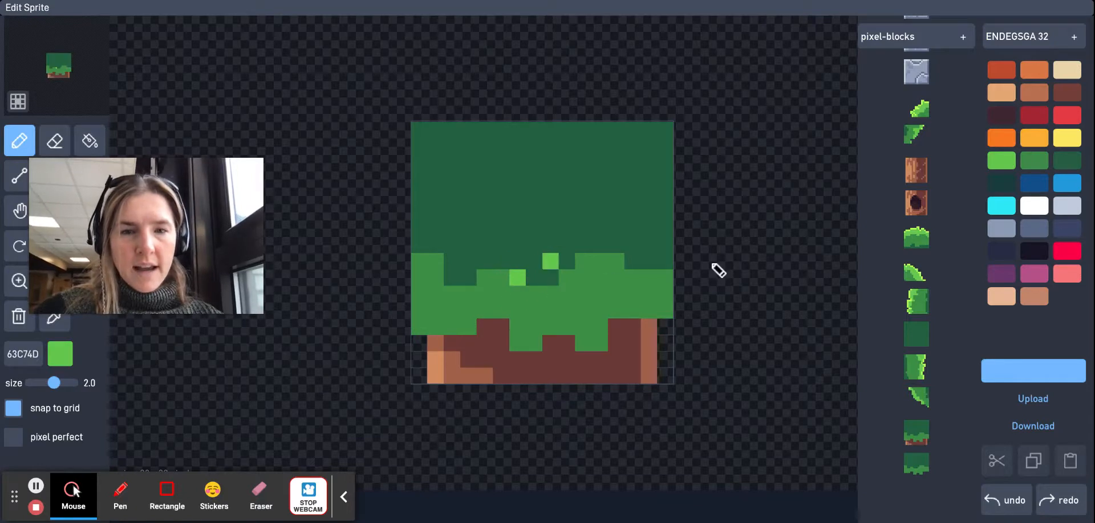
click(536, 278)
click(550, 278)
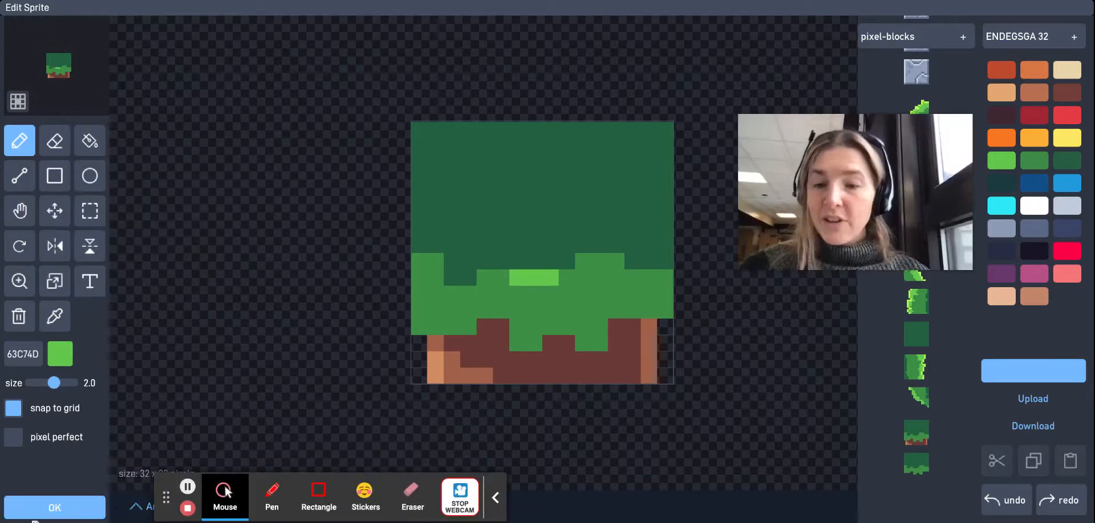
click(40, 516)
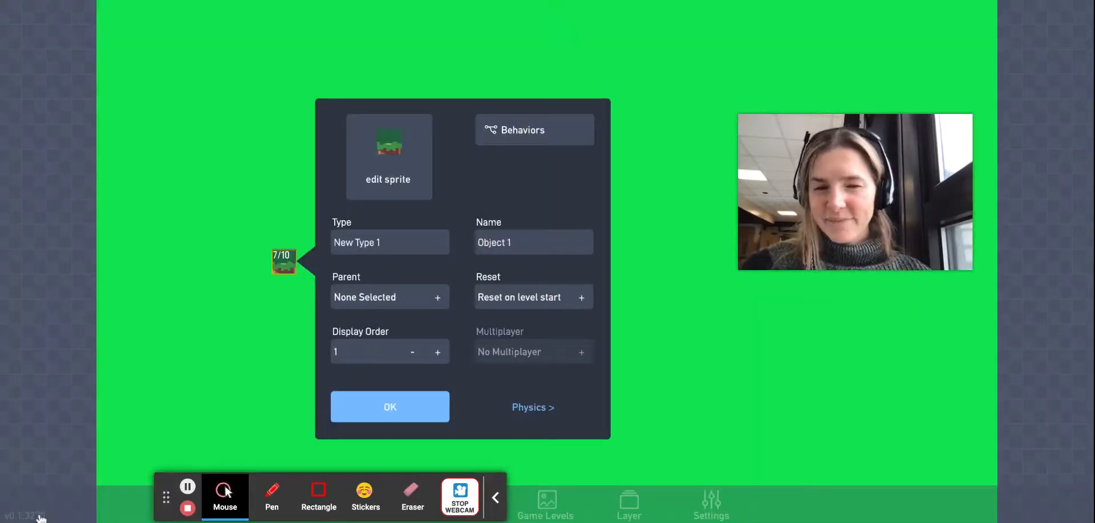
click(301, 317)
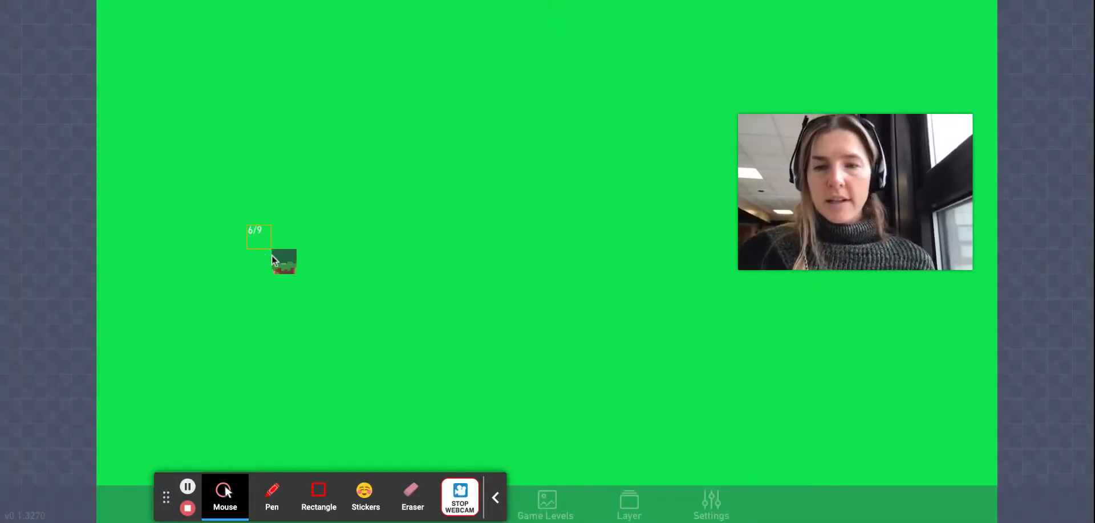
Clone the foliage block into seven uneven rows across the level, finish cloning, and delete the stray clone outside the level's edge
click(286, 264)
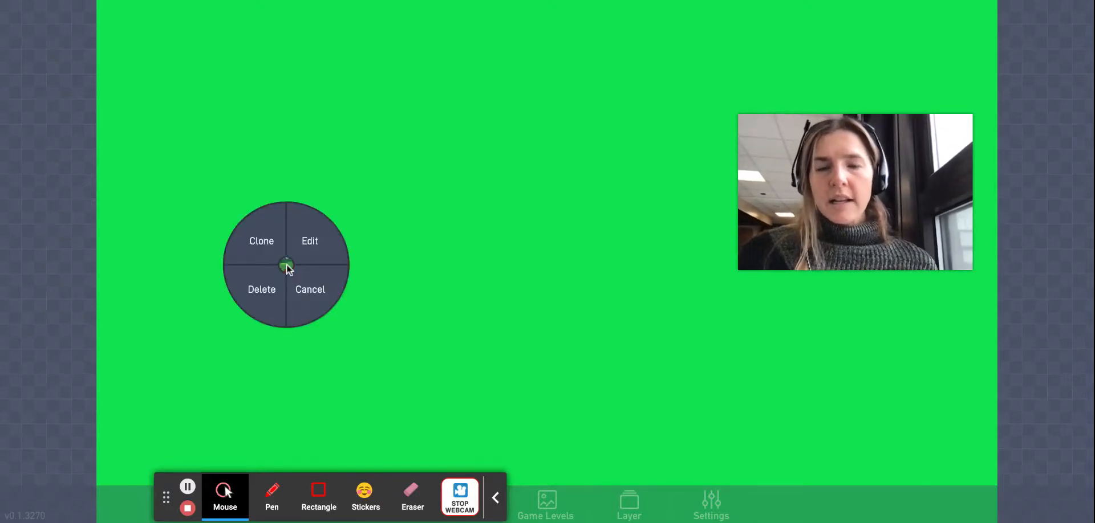
click(260, 239)
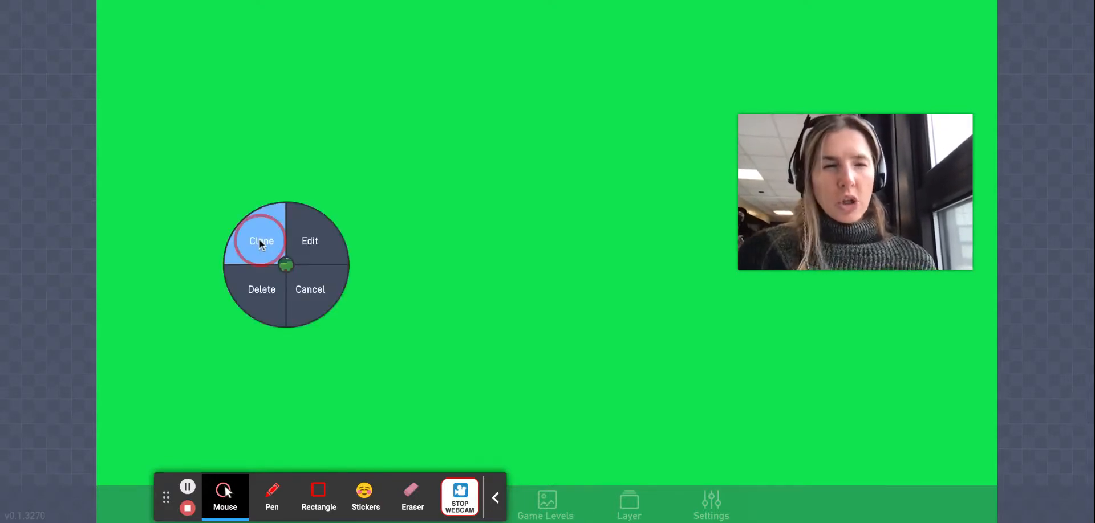
mouse_move(258, 286)
mouse_down()
mouse_move(117, 264)
mouse_move(631, 276)
mouse_move(634, 287)
mouse_up()
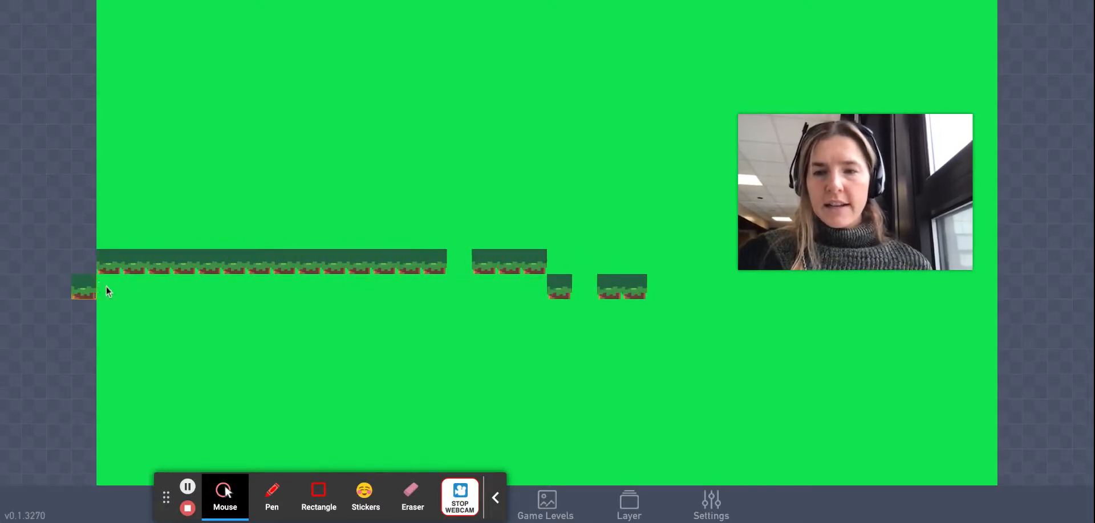
drag(108, 283, 459, 287)
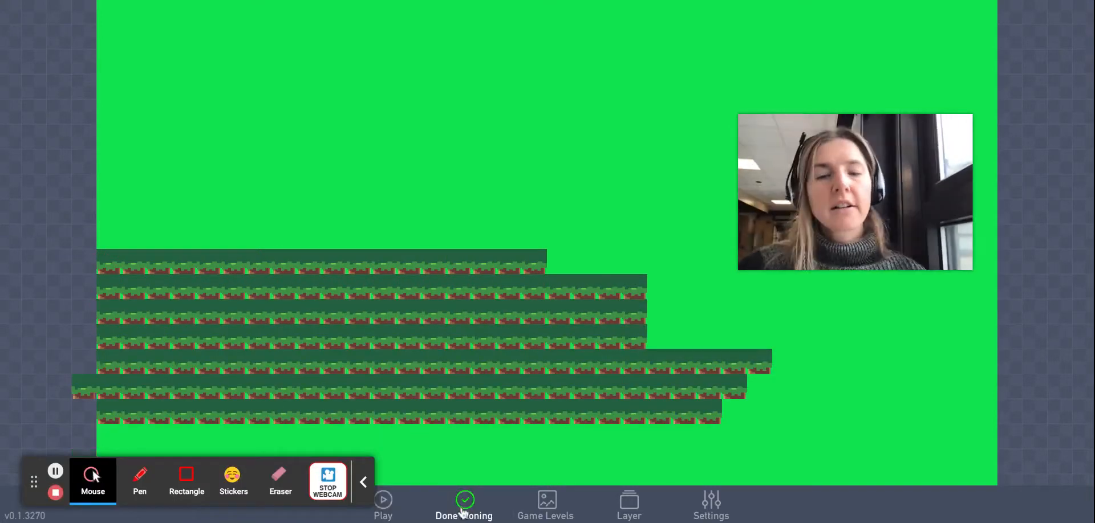
click(463, 511)
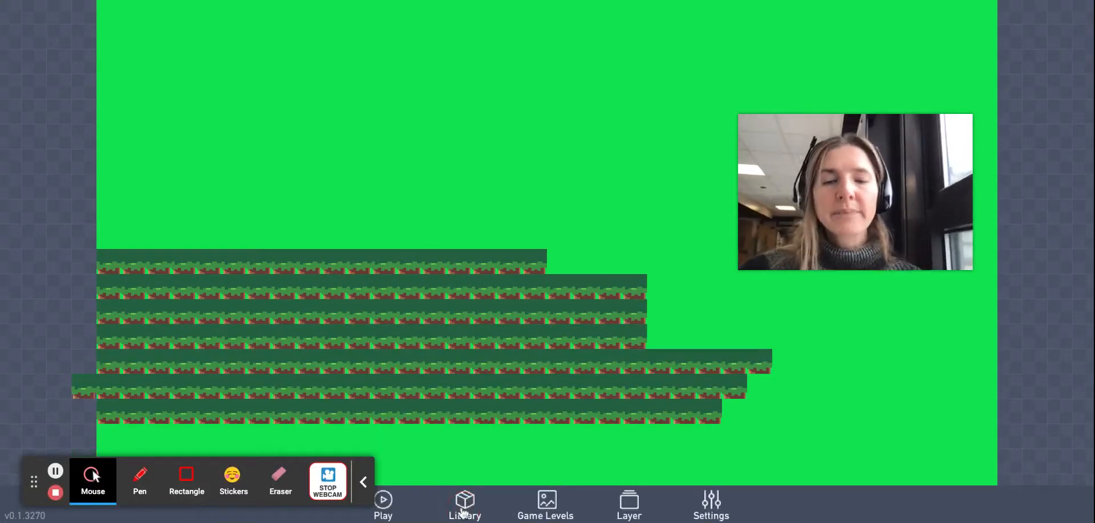
click(76, 391)
click(50, 414)
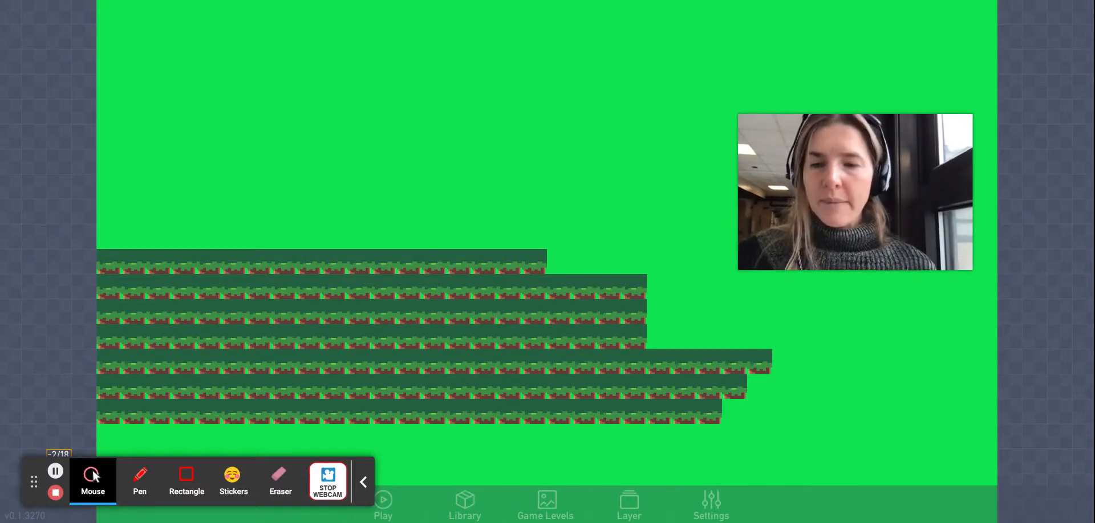
Create a new game object at grid cell 0/9 above the first foliage row and open its sprite for editing
click(112, 234)
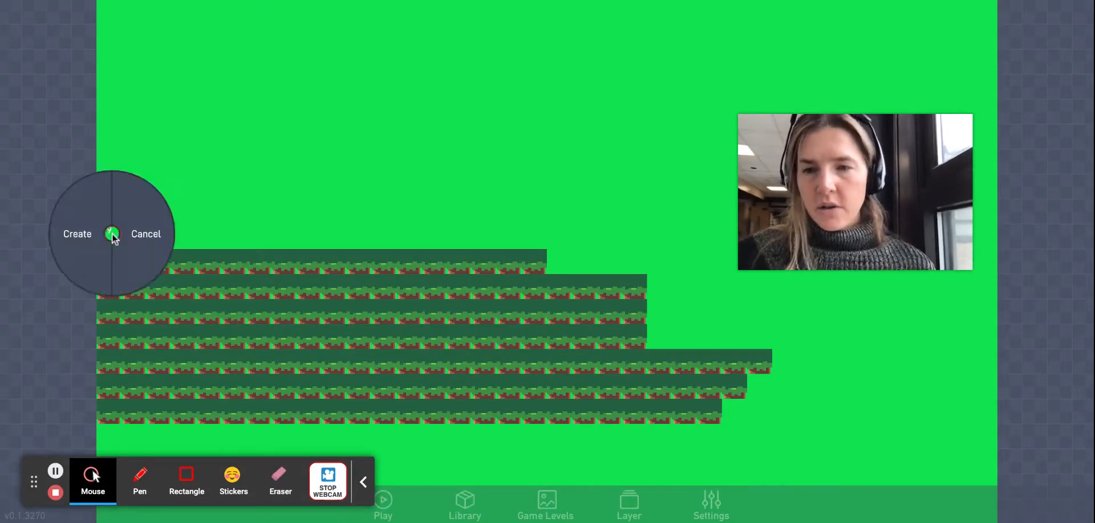
click(83, 234)
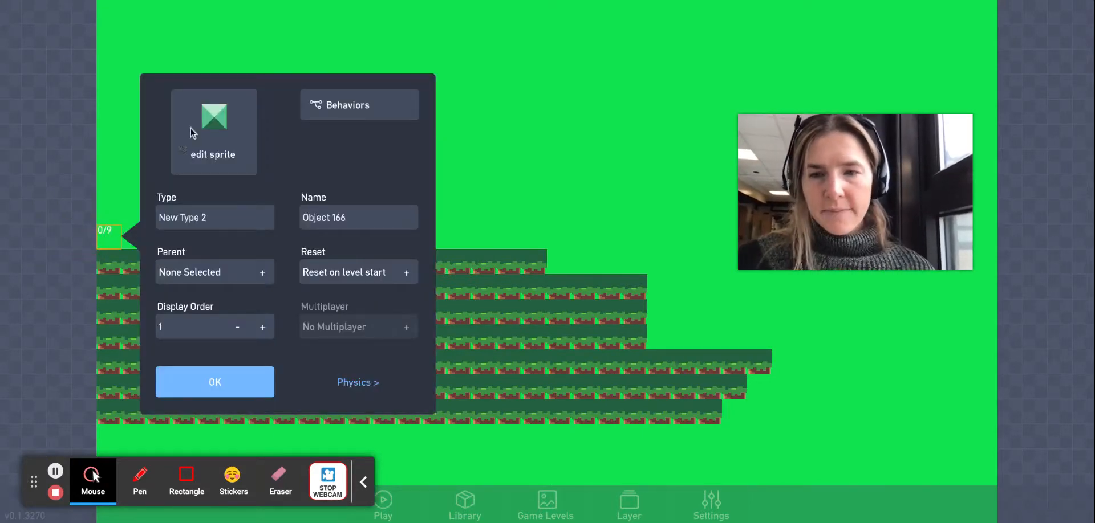
click(204, 140)
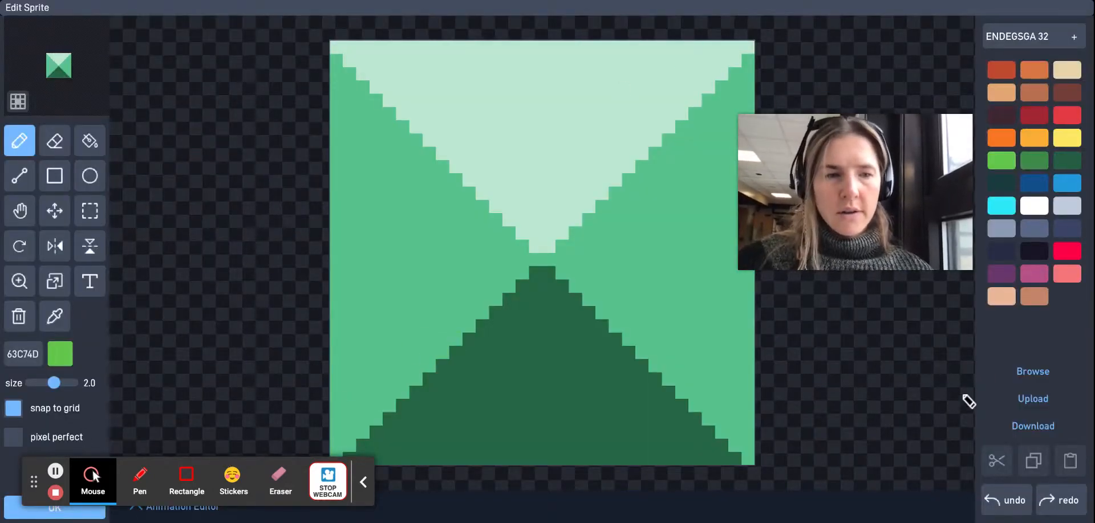
Browse the pixel-chars sprites, try a few characters, and load the first one with brown hair and a blue shirt
click(1033, 373)
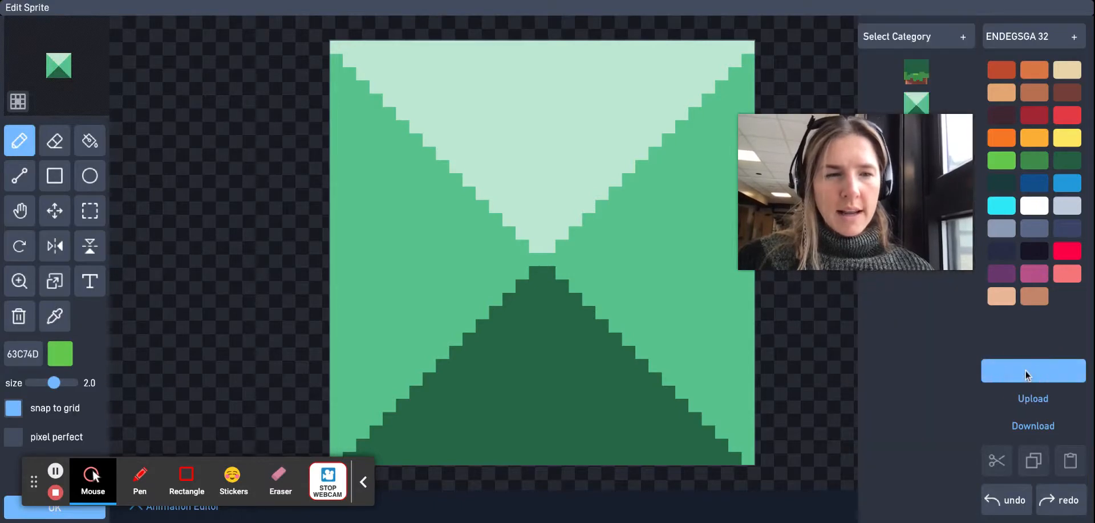
click(934, 37)
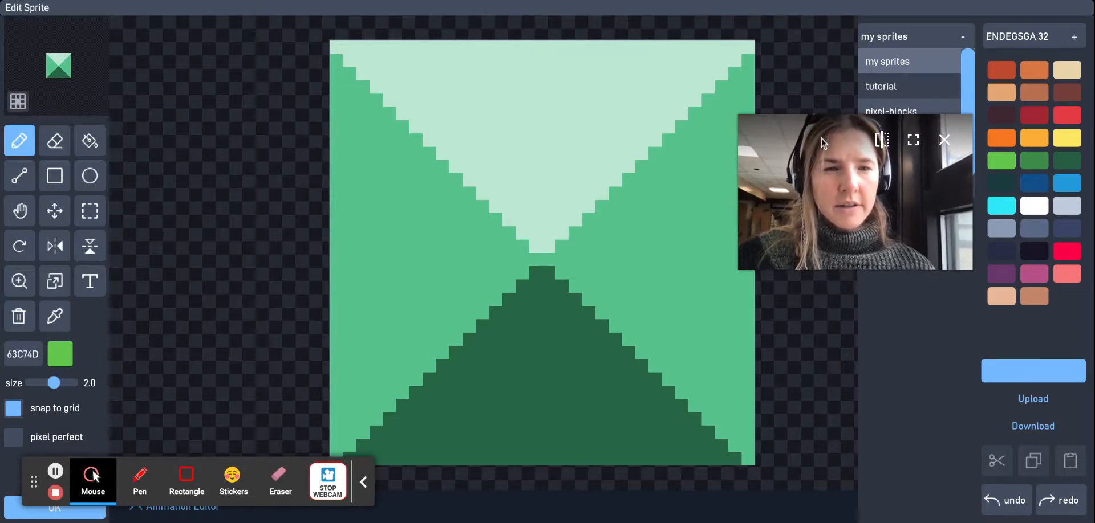
drag(821, 139, 863, 363)
click(908, 135)
click(914, 77)
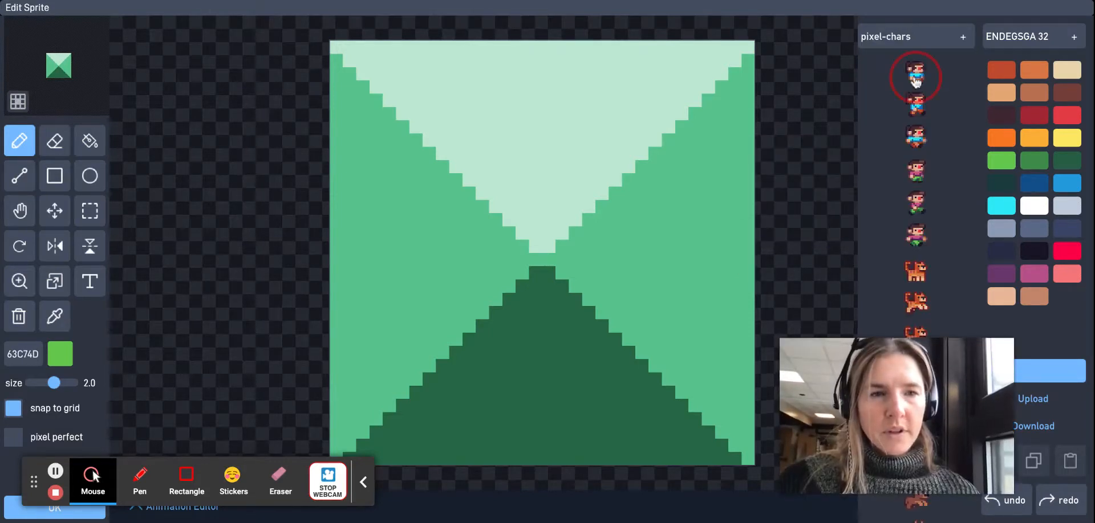
click(921, 106)
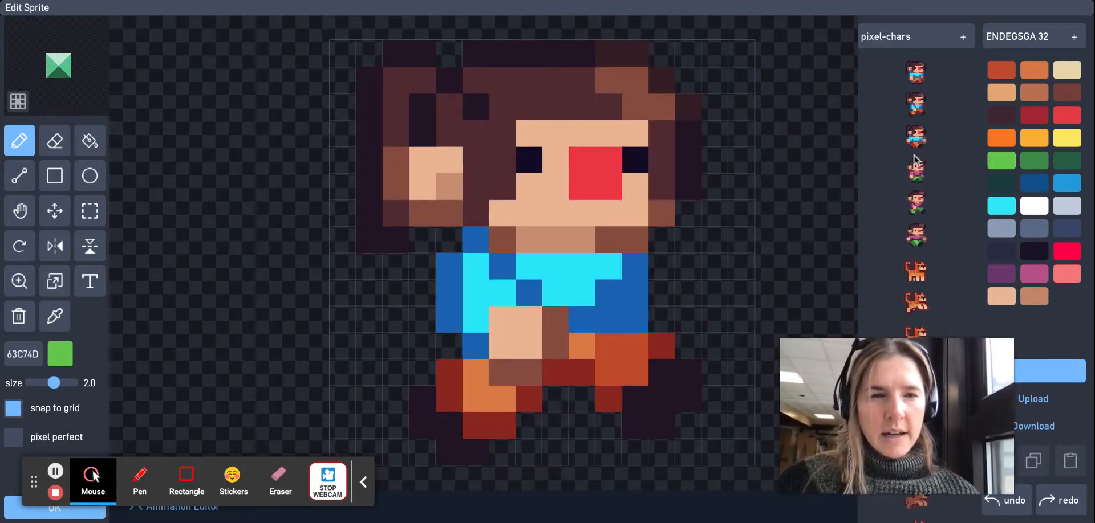
click(914, 174)
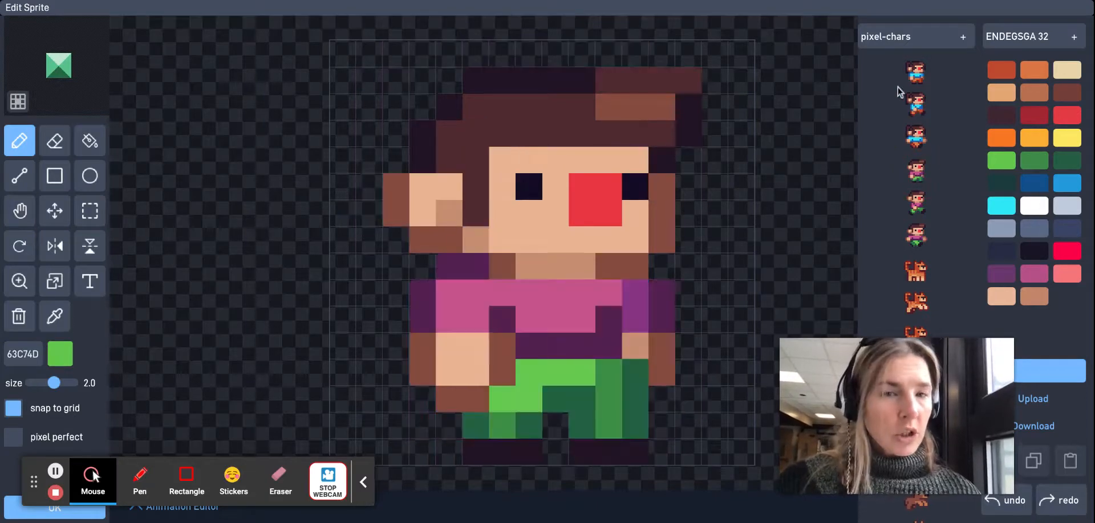
click(913, 74)
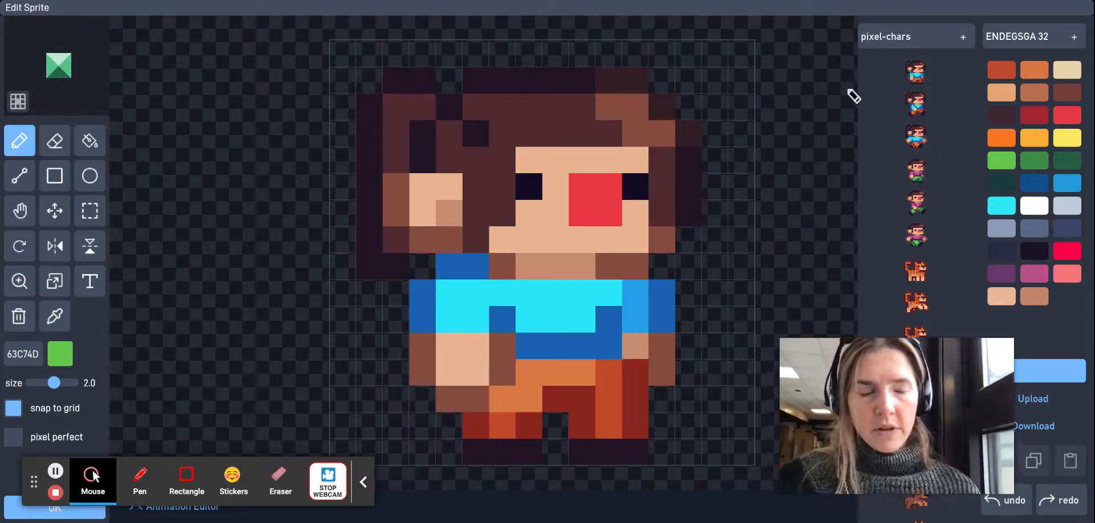
Paint brown (B86F50) and orange (FEAE34) pixels over the character's hair between the ear and the eye
click(1034, 101)
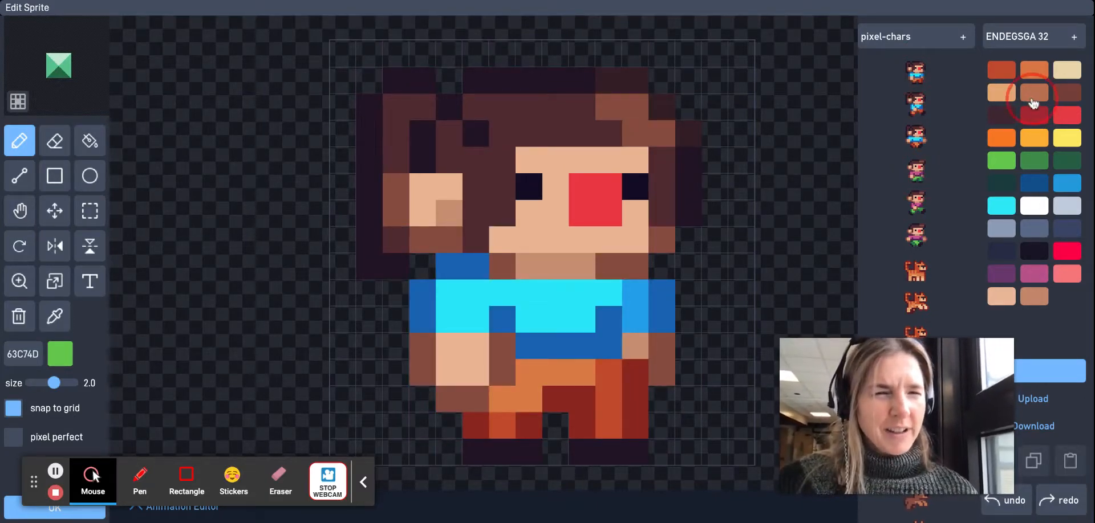
click(502, 166)
click(479, 160)
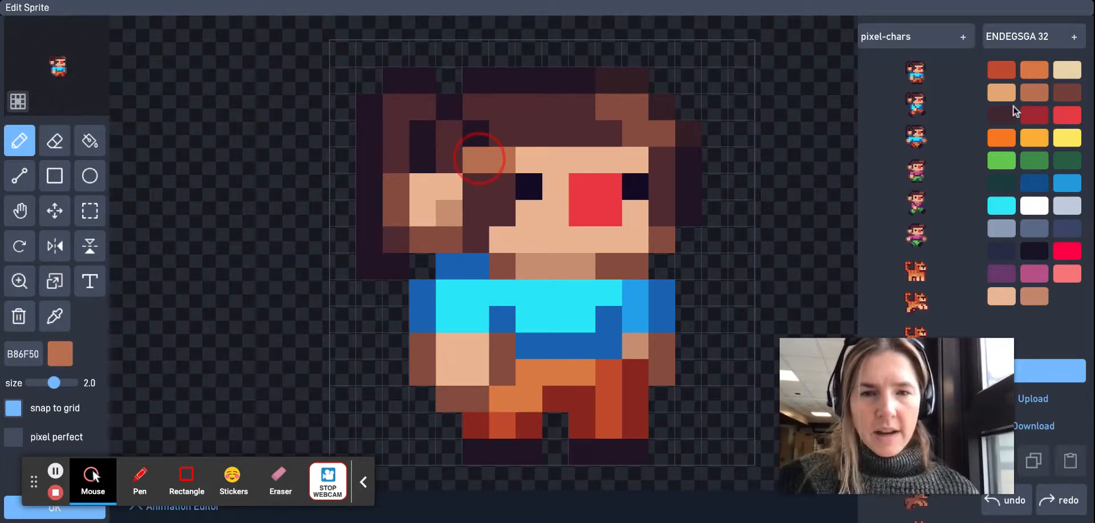
click(1034, 138)
click(502, 162)
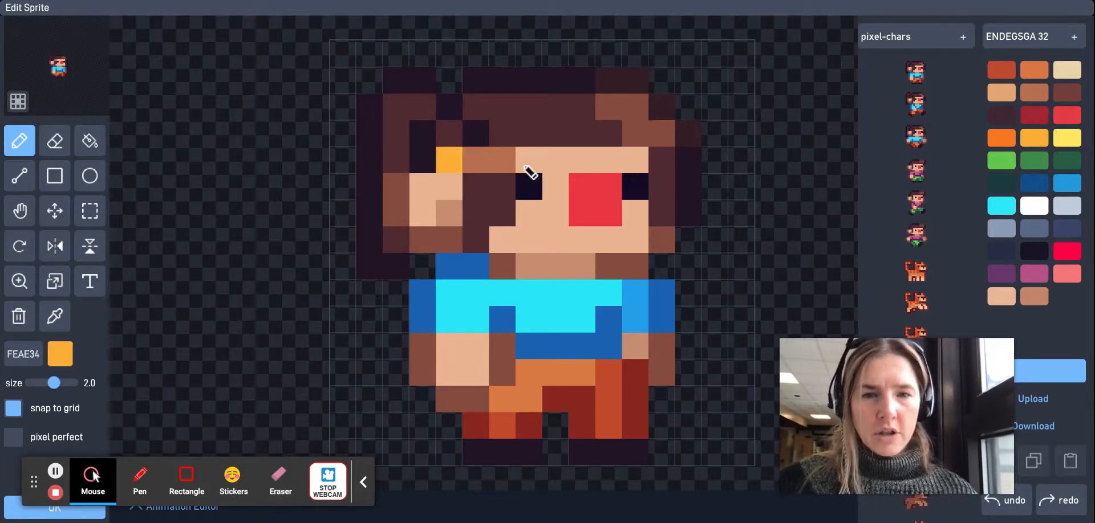
click(496, 191)
click(465, 190)
click(470, 219)
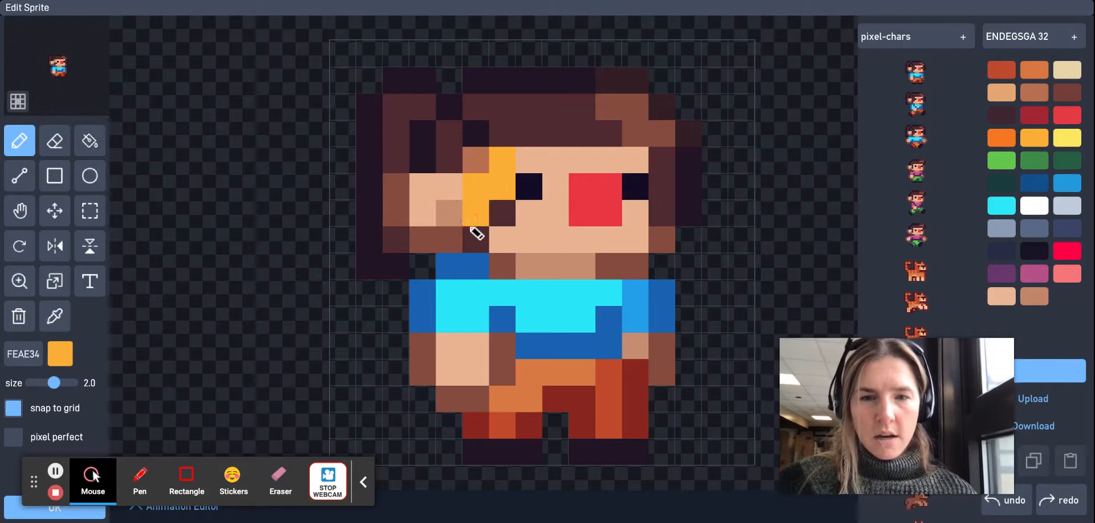
Recolour the hair above the character's forehead with orange (FEAE34) pixels
click(504, 106)
click(533, 128)
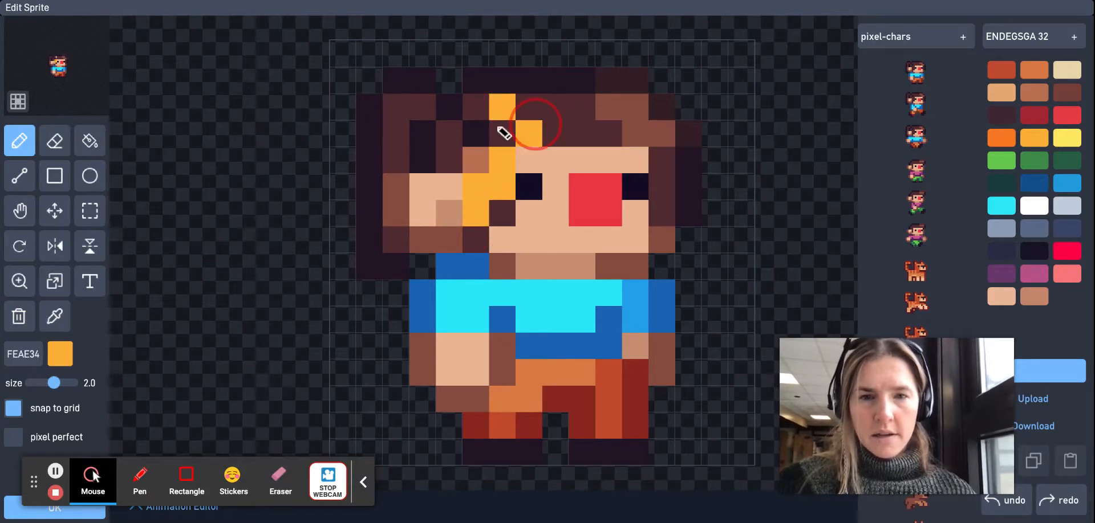
click(504, 133)
click(548, 128)
click(536, 108)
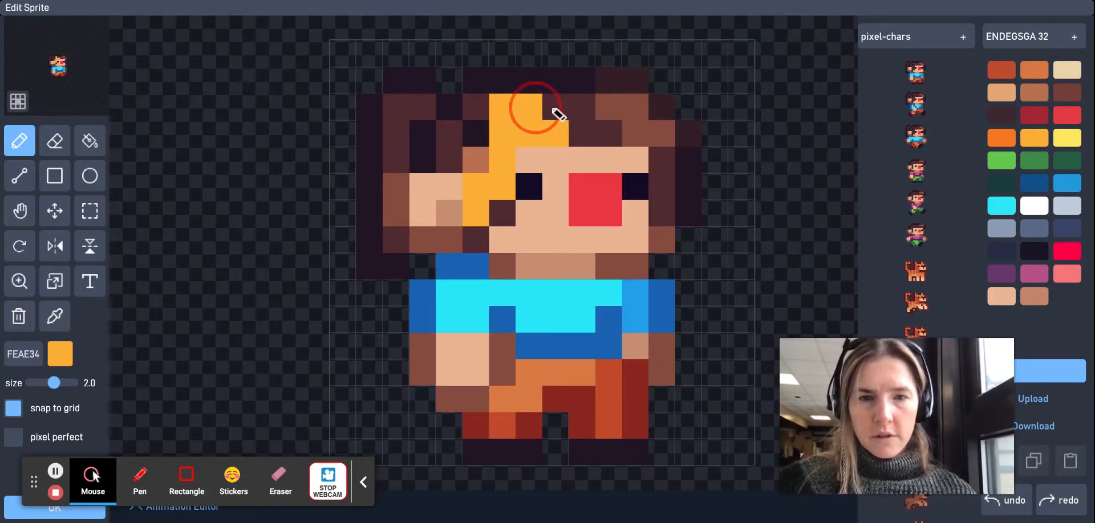
click(555, 109)
click(578, 108)
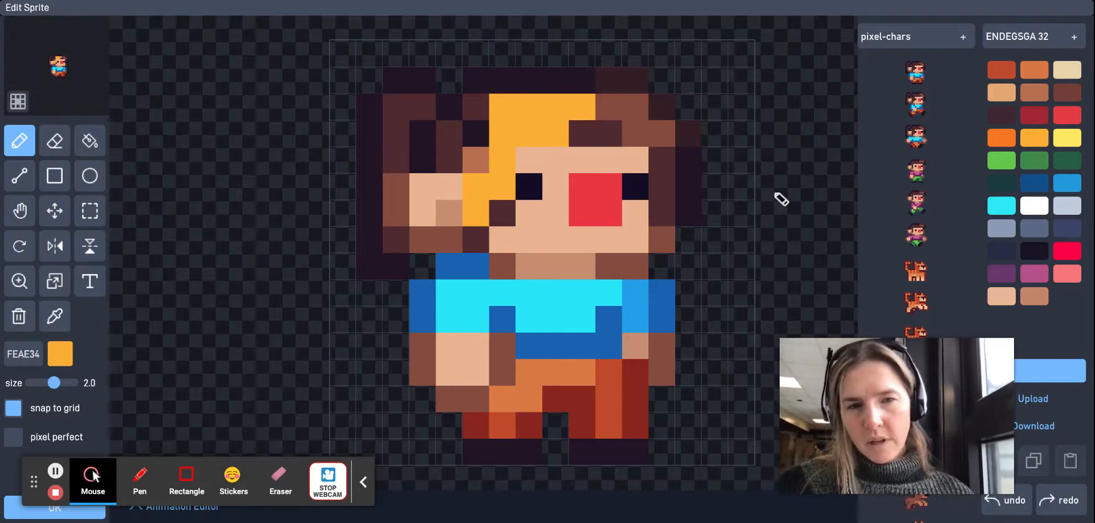
Paint the hair in front of the face and at the back of the head orange (FEAE34), and save the sprite
click(659, 217)
drag(660, 196, 662, 158)
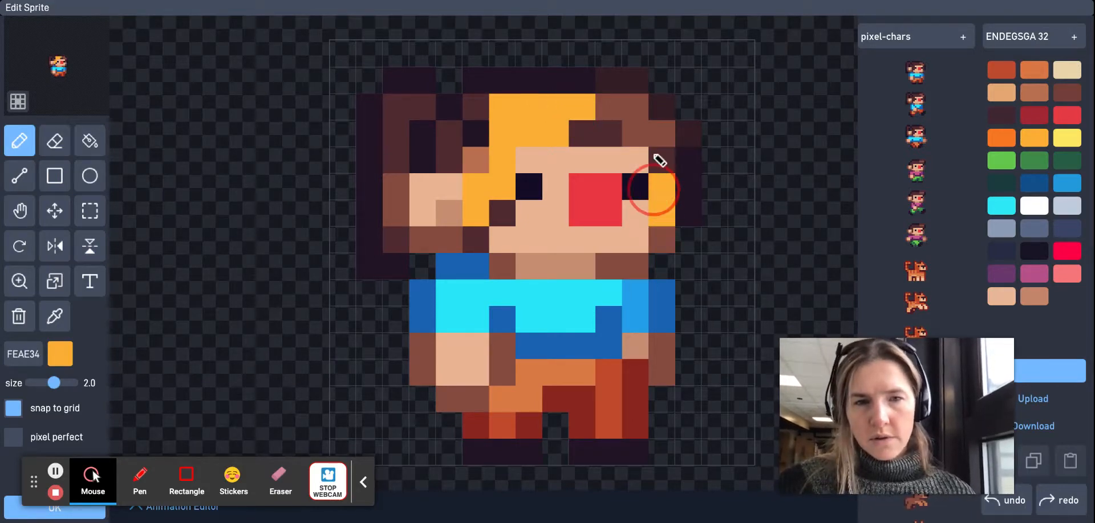
drag(662, 159, 661, 133)
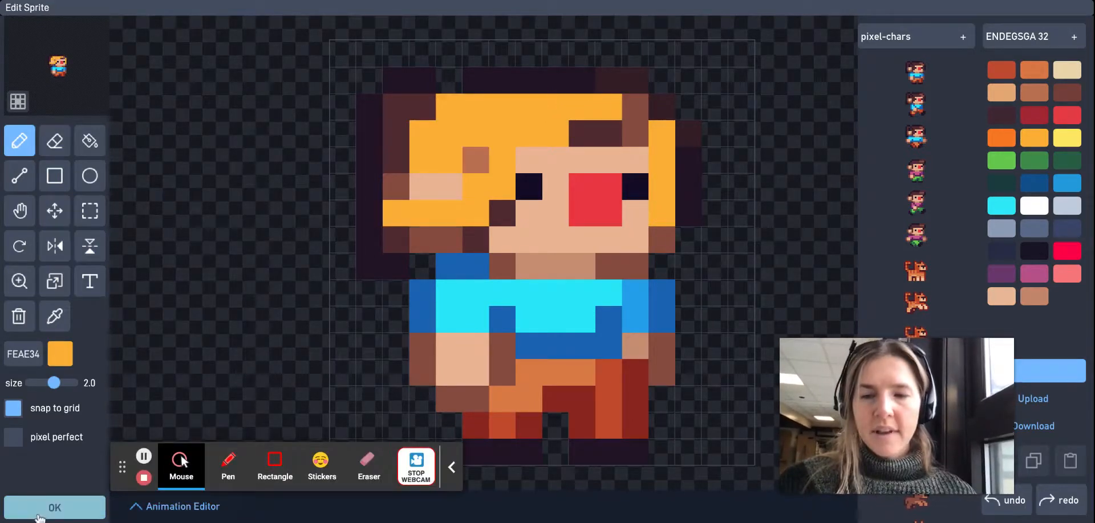
click(39, 516)
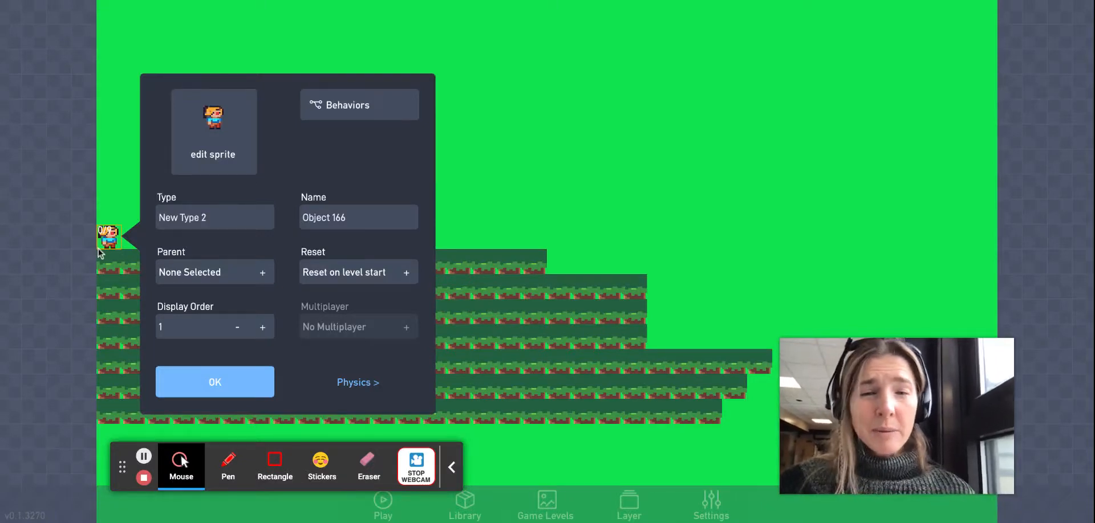
Add the Run & Jump behavior bundle to the character, view its contents, and close the behaviors and object properties
click(368, 105)
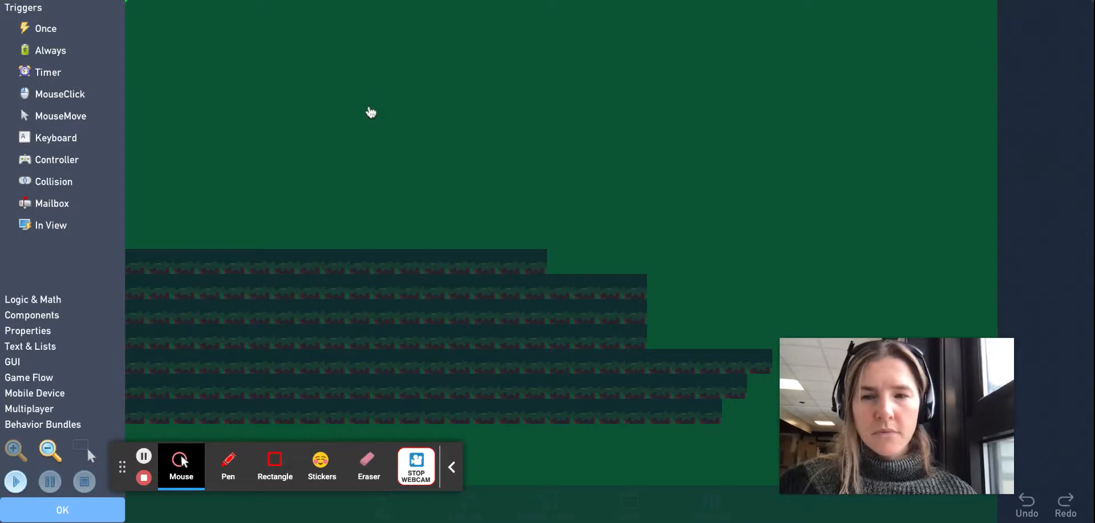
click(43, 424)
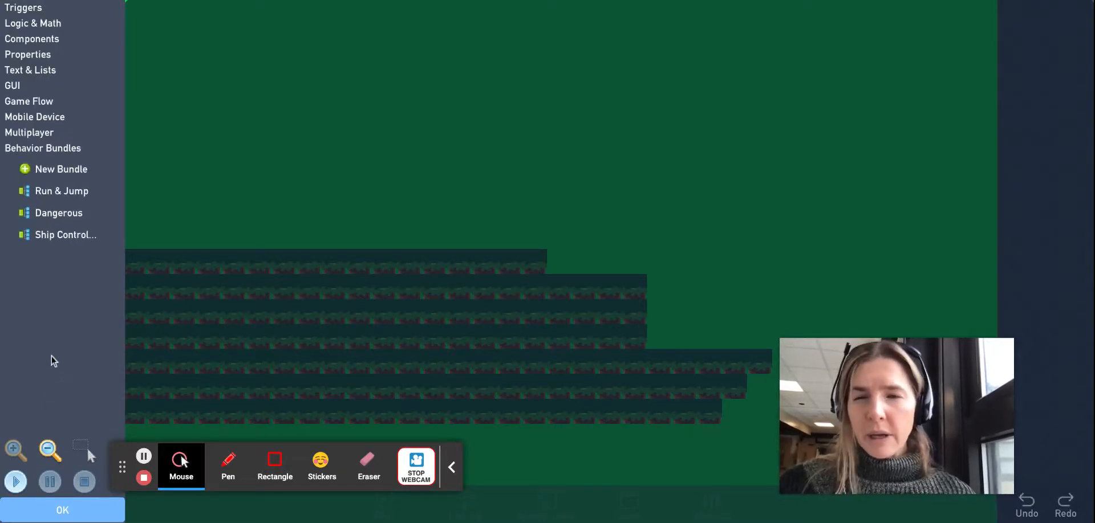
click(58, 191)
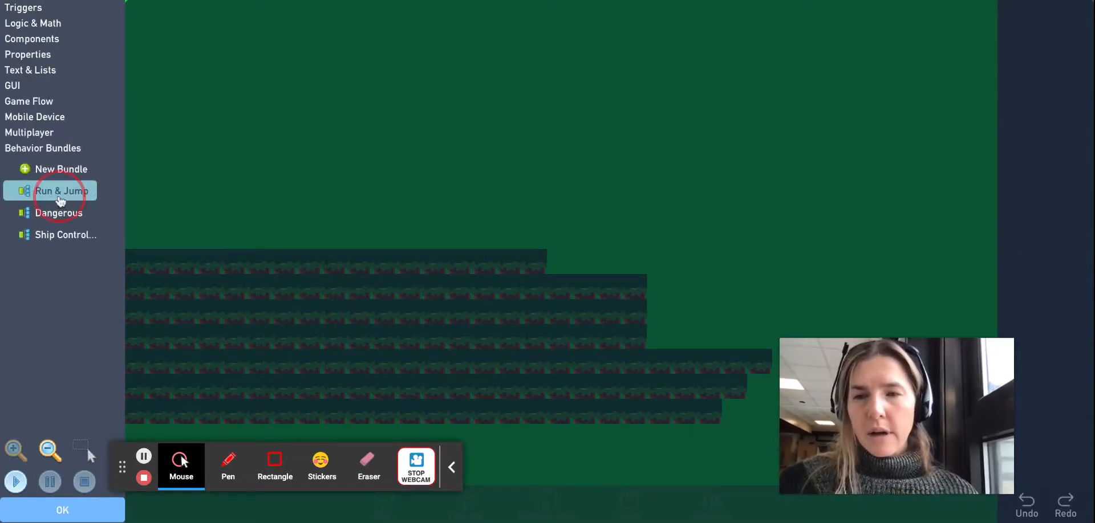
click(173, 286)
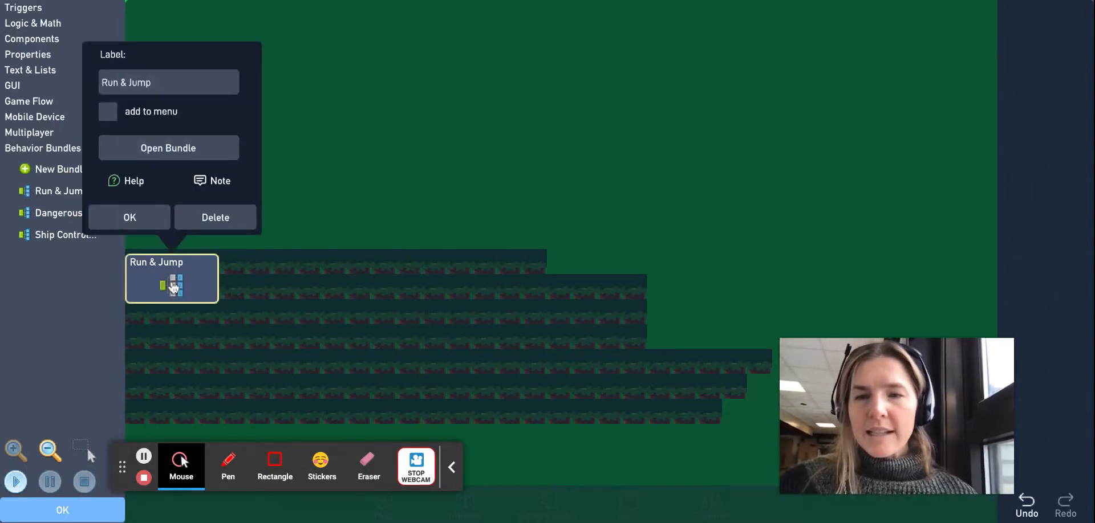
click(186, 148)
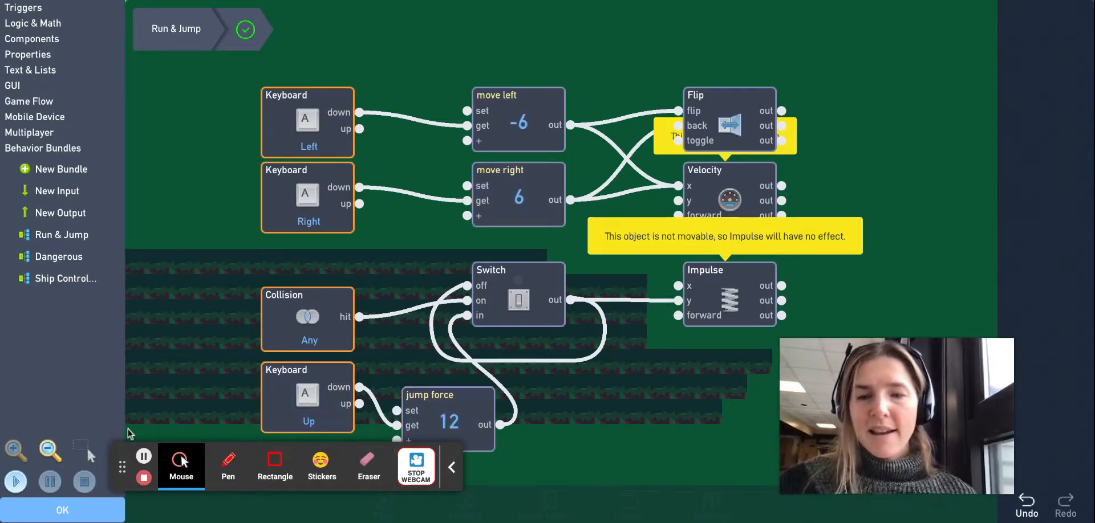
click(62, 511)
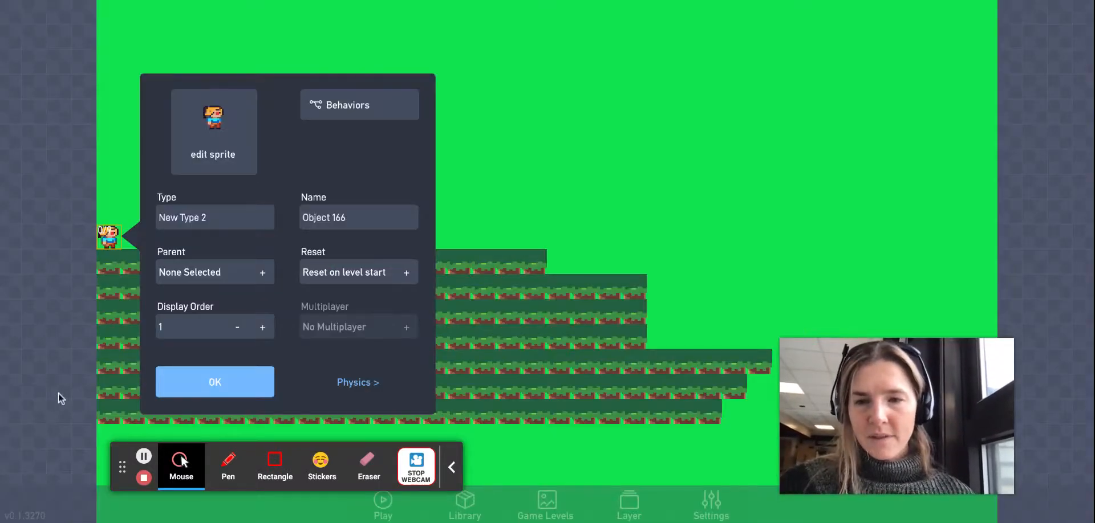
click(58, 392)
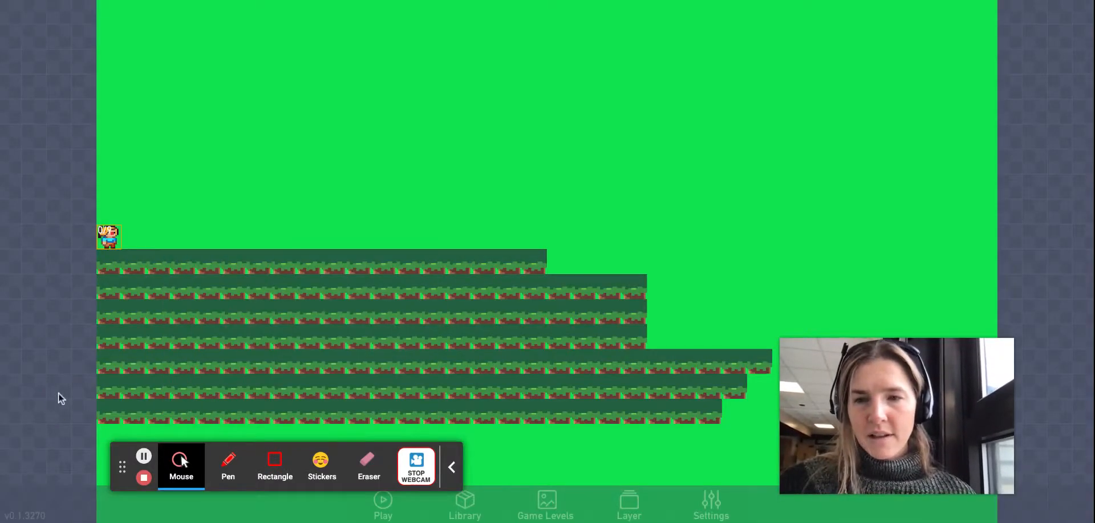
Play the game and test moving the character right and left along the foliage platform
click(382, 514)
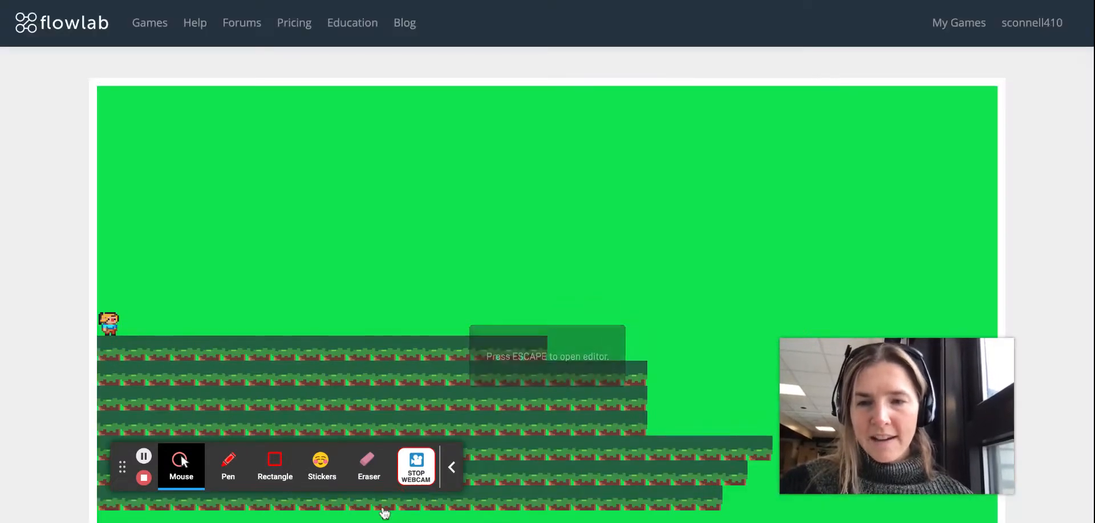
key(Right)
key(Left)
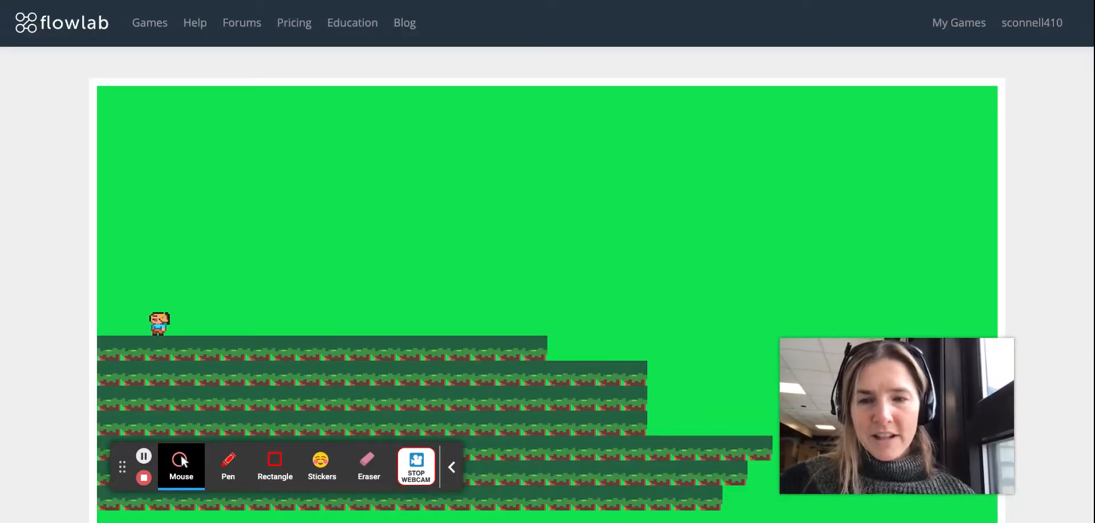
key(Right)
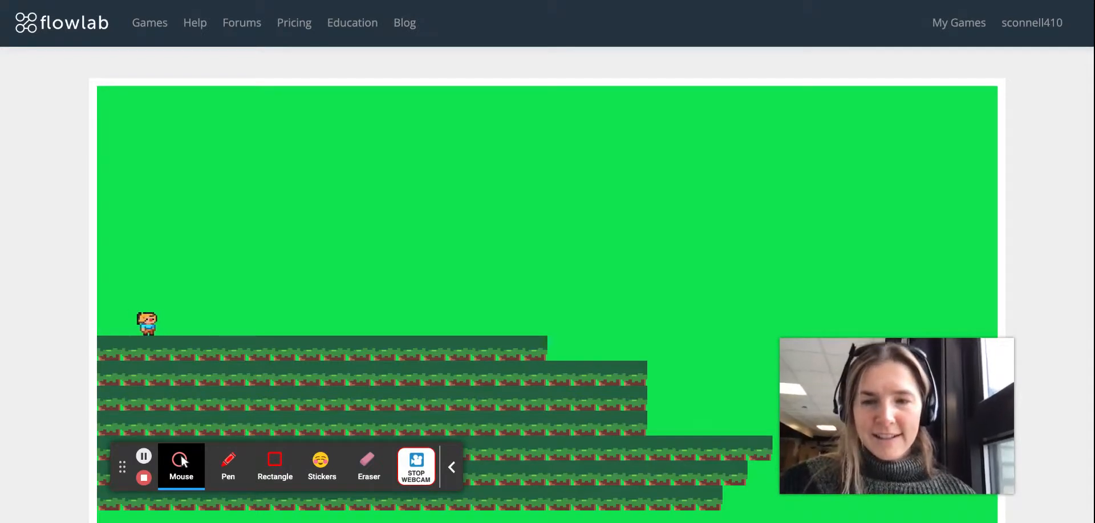
Test running the character right past the end of the top foliage platform and back left onto it
key(Right)
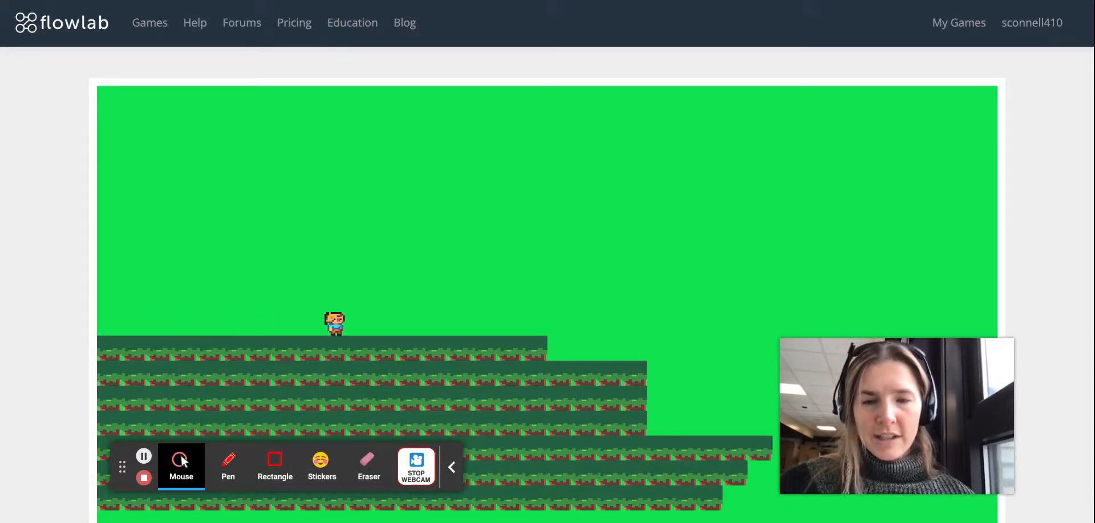
key(Right)
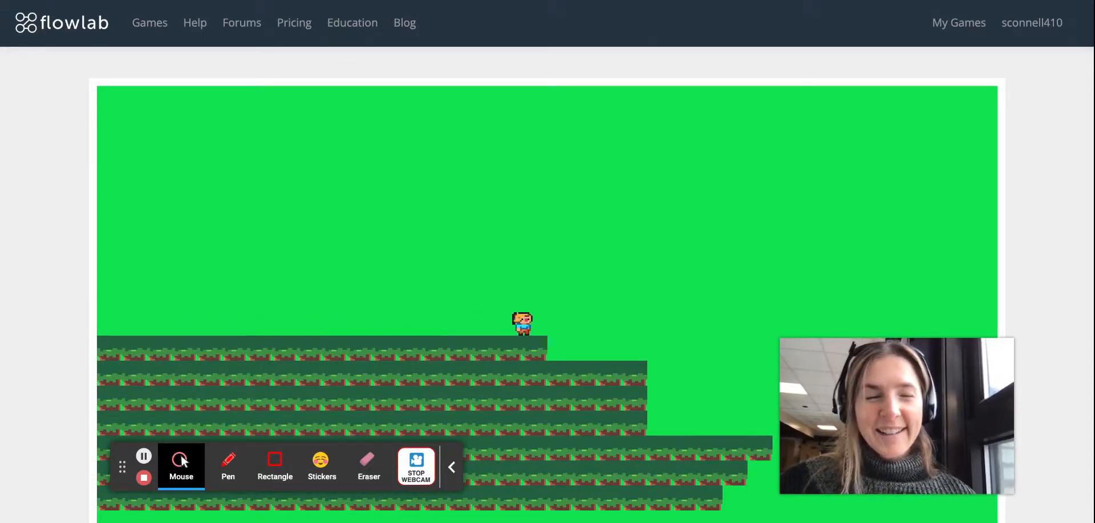
key(Right)
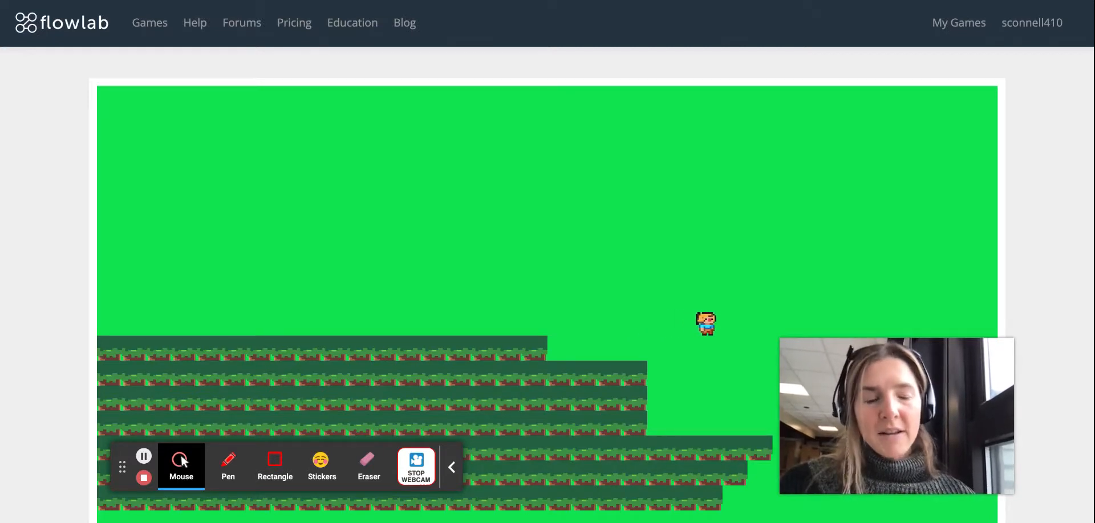
key(Left)
key(Left)
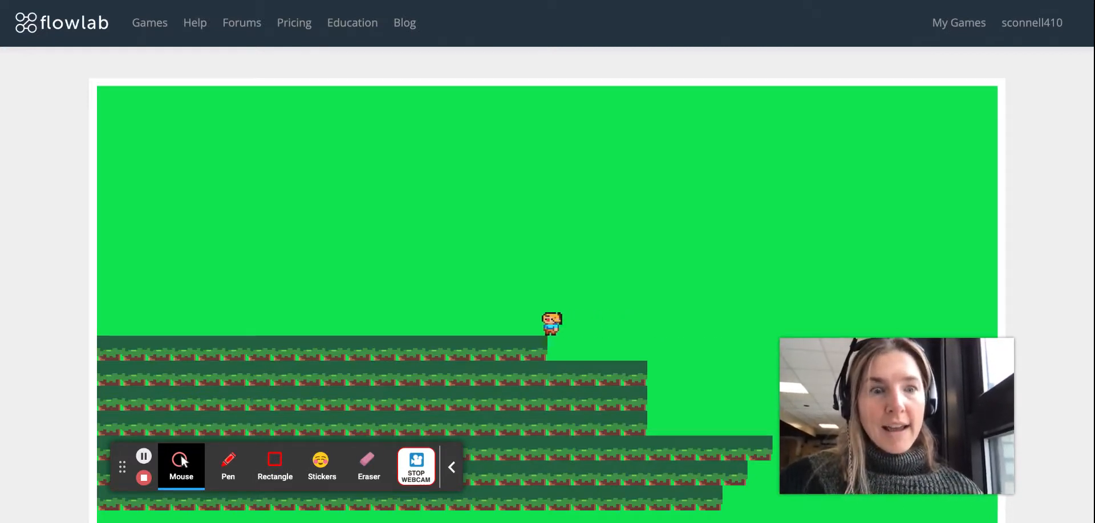
key(Left)
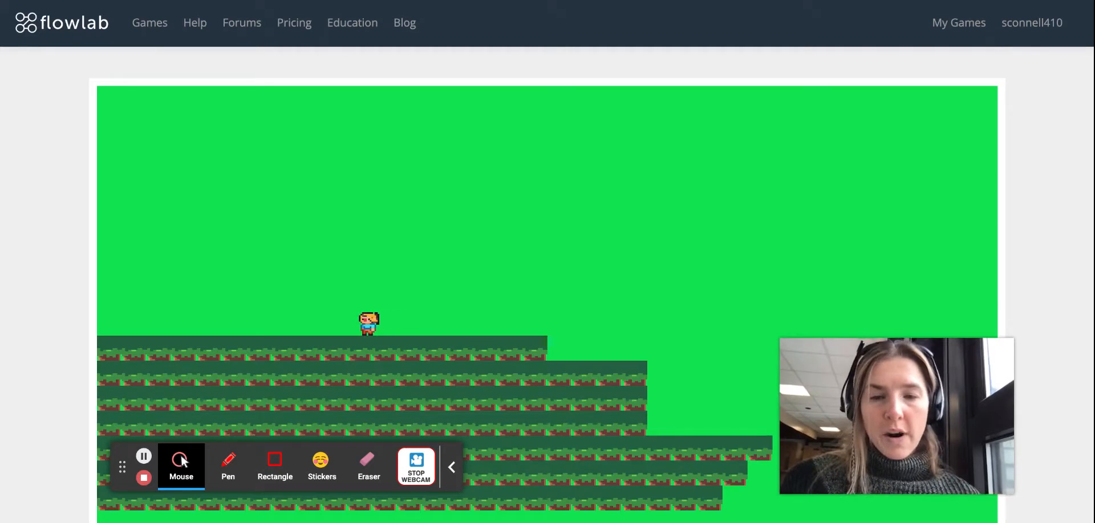
Turn the character right for a short run on the top platform and return it to near the platform's left end
key(Right)
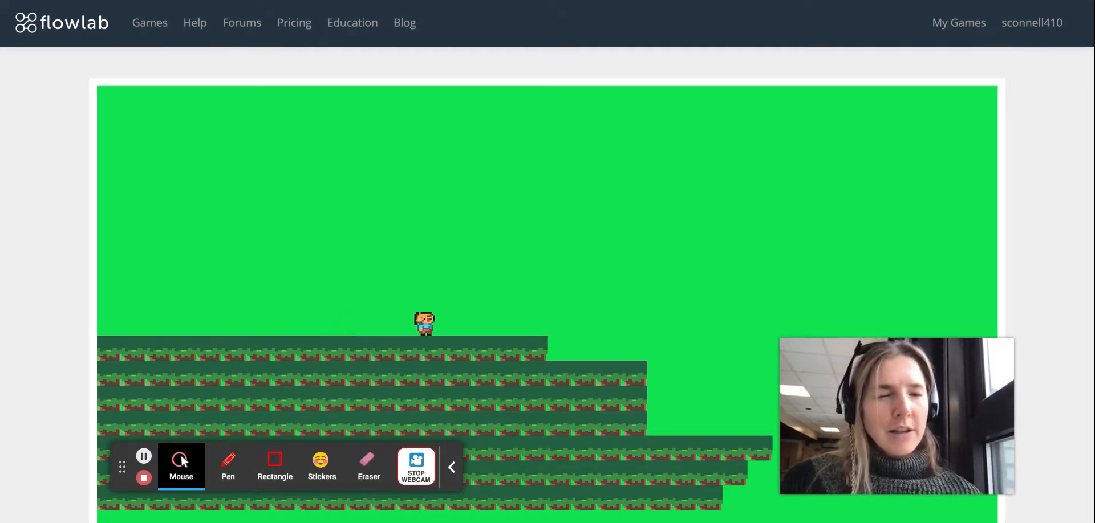
key(Left)
key(Left)
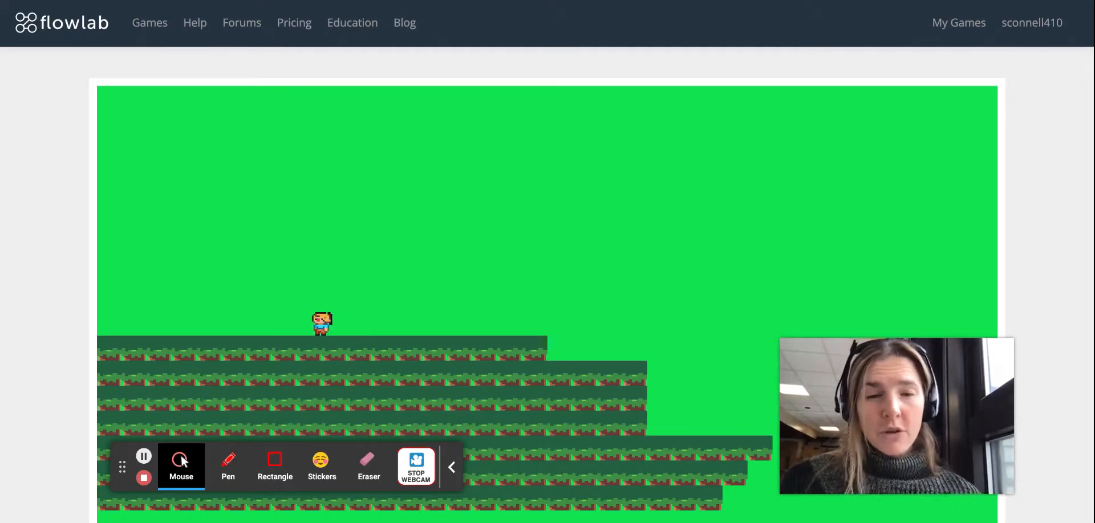
key(Left)
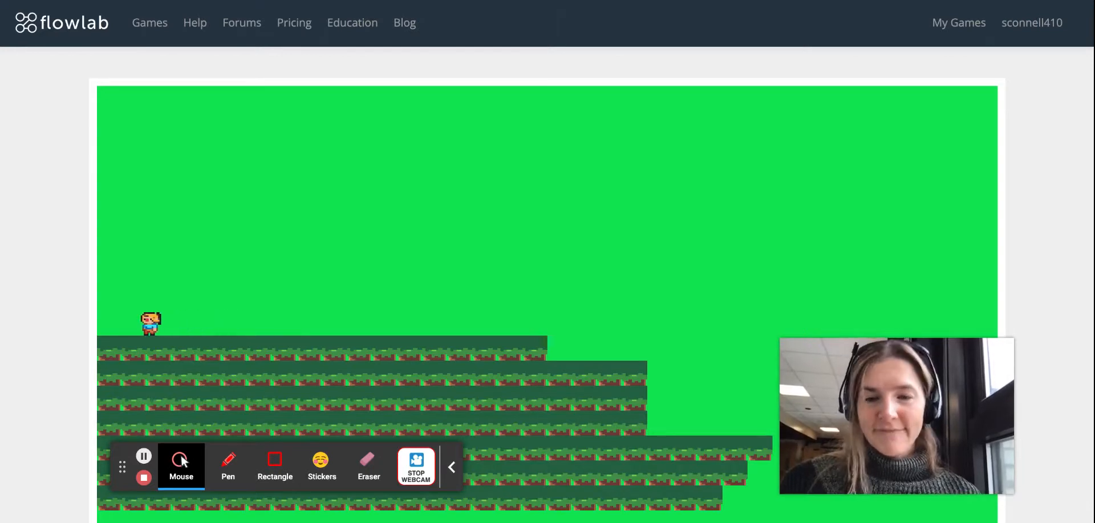